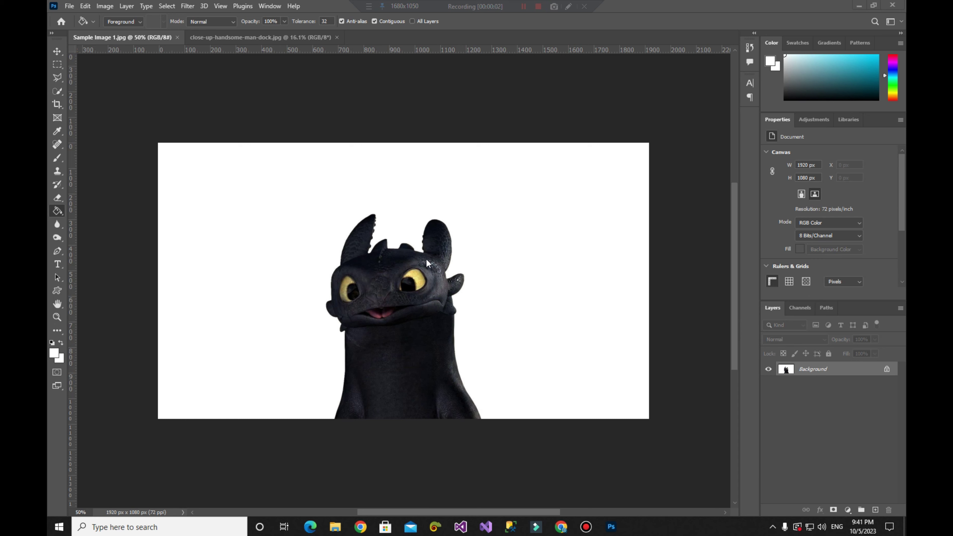
- Fit the 1920 x 1080 dragon image to the window and select the Move tool
key("ctrl+KP_0")
left_click(52, 47)
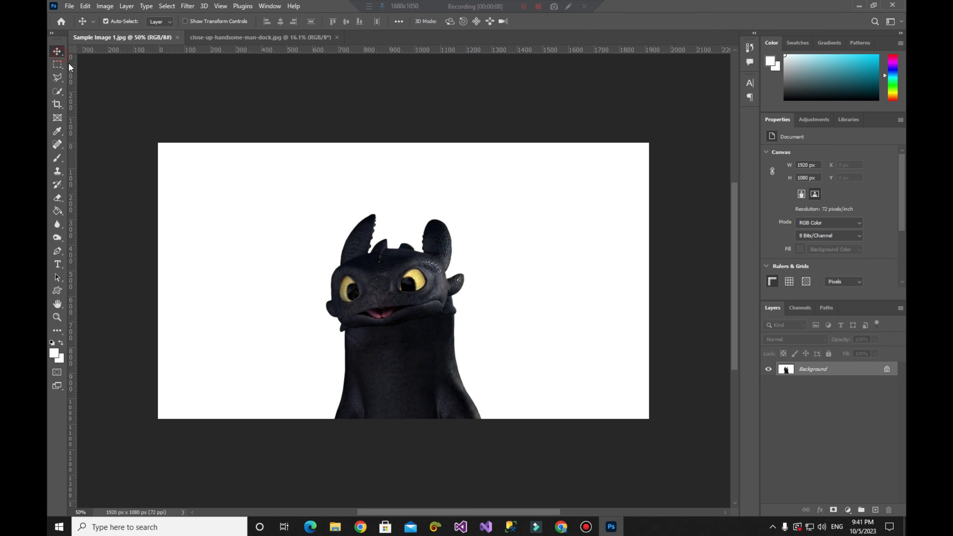
key("ctrl+KP_0")
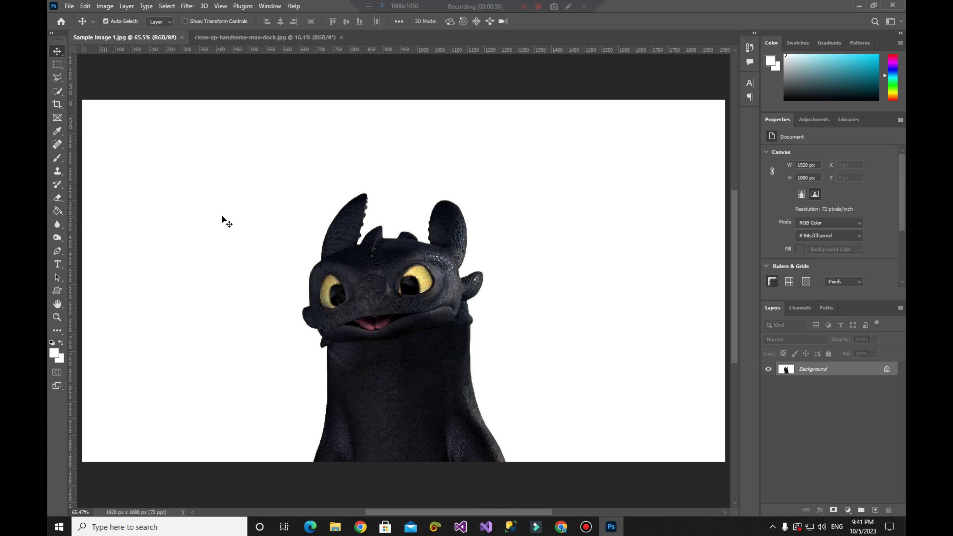
- Make the Quick Selection Tool active from the selection tool group, magnifying the screen to find it
key("w")
right_click(59, 94)
left_click(99, 101)
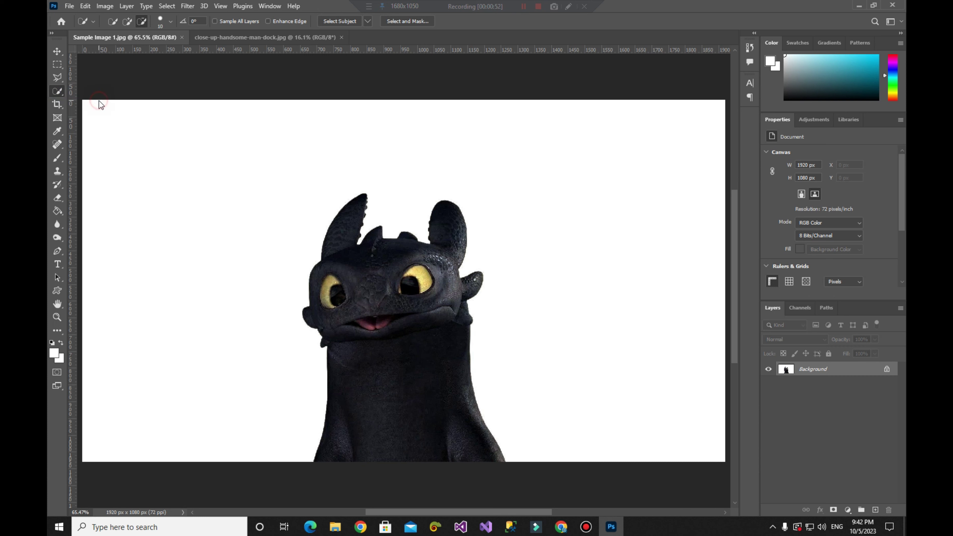
right_click(60, 92)
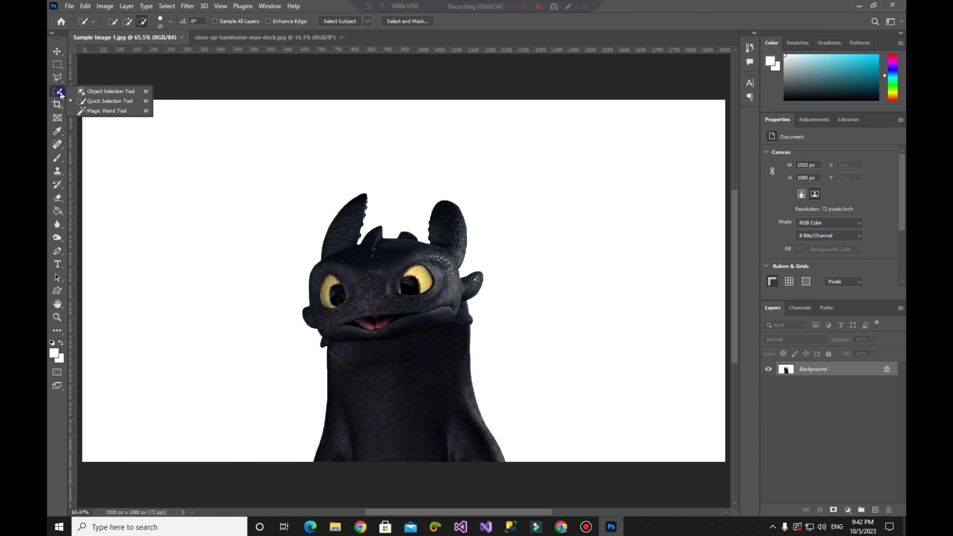
left_click(93, 101)
key("super+equal")
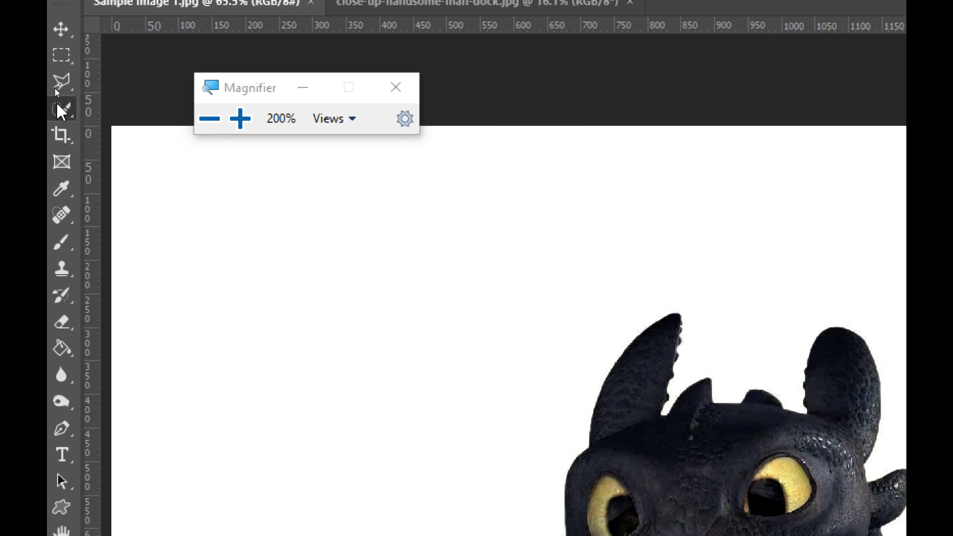
right_click(61, 109)
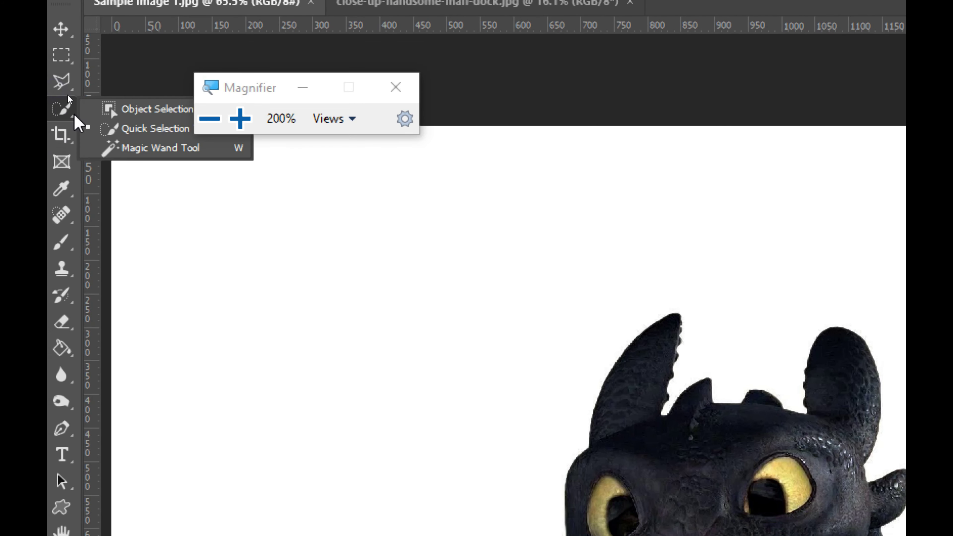
left_click(163, 132)
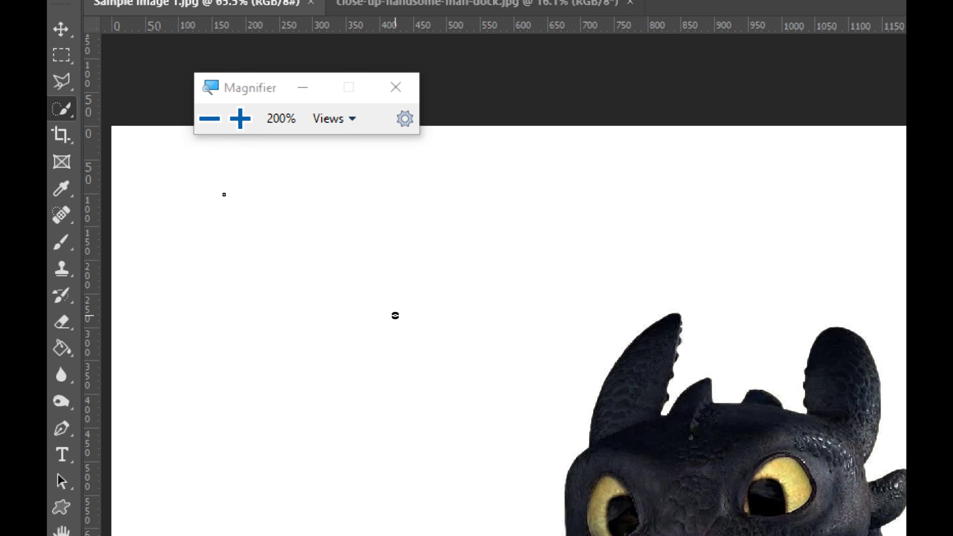
key("super+minus")
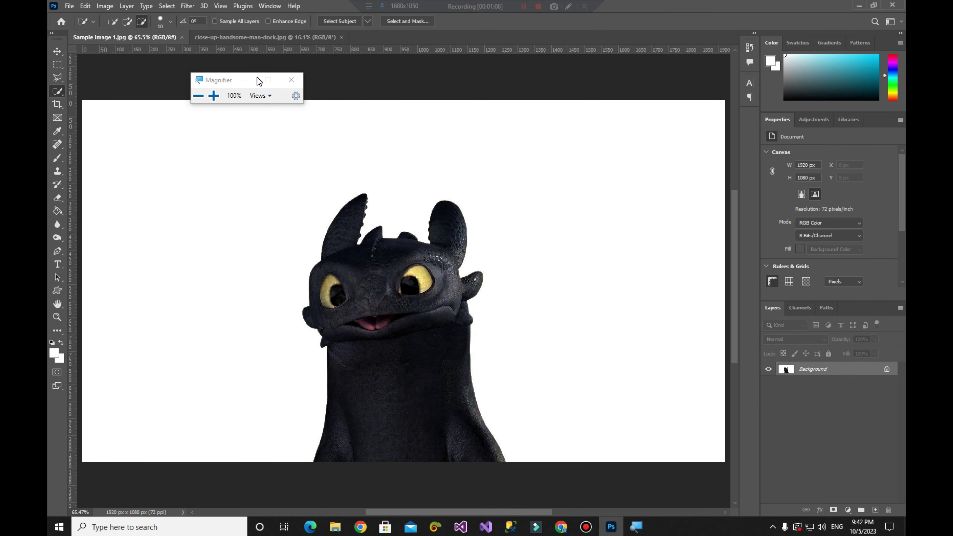
left_click(285, 89)
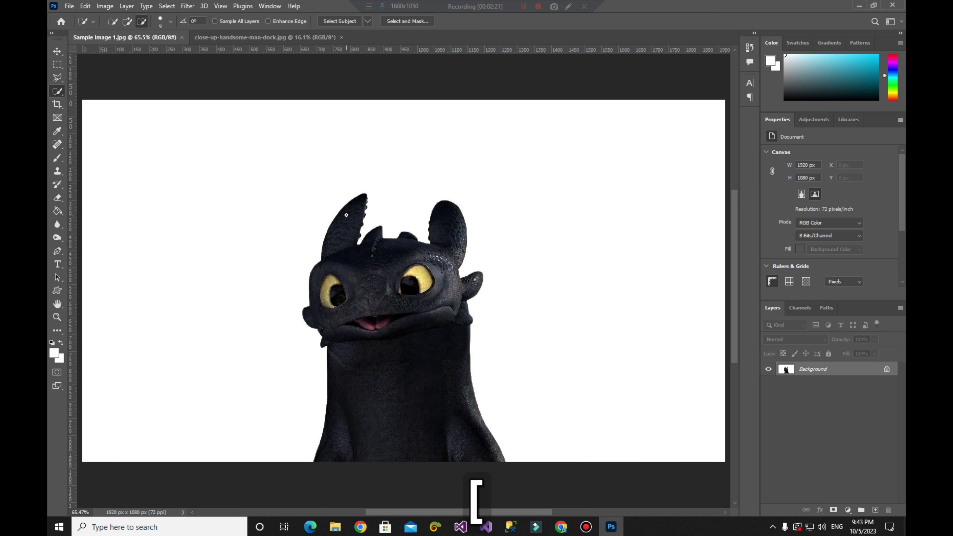
- Set the Quick Selection brush to 40 and paint over the dragon's head, ears and body
key("bracketleft")
key("bracketleft")
key("bracketleft")
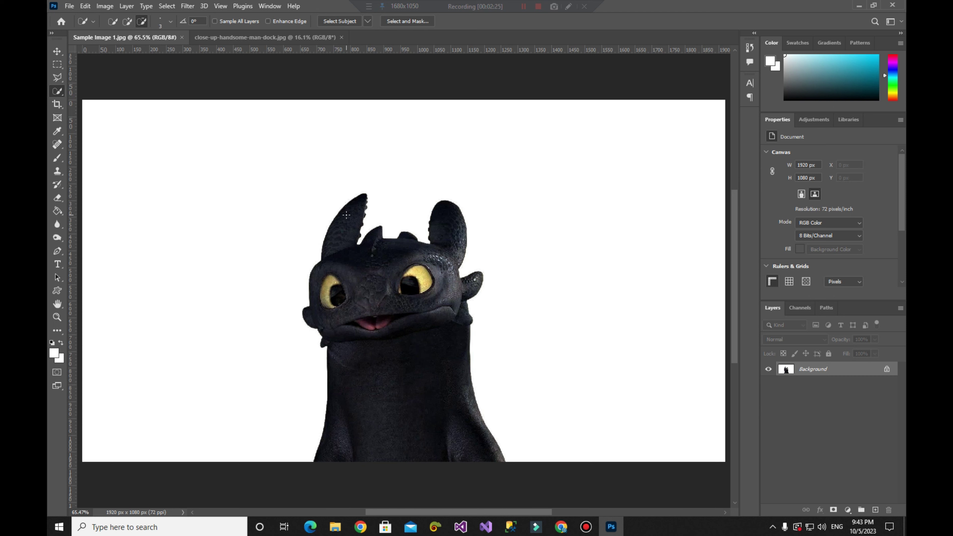
key("bracketright")
key("bracketright")
key("bracketright")
key("bracketright")
key("bracketright")
key("bracketright")
key("bracketright")
key("bracketright")
key("bracketright")
key("bracketleft")
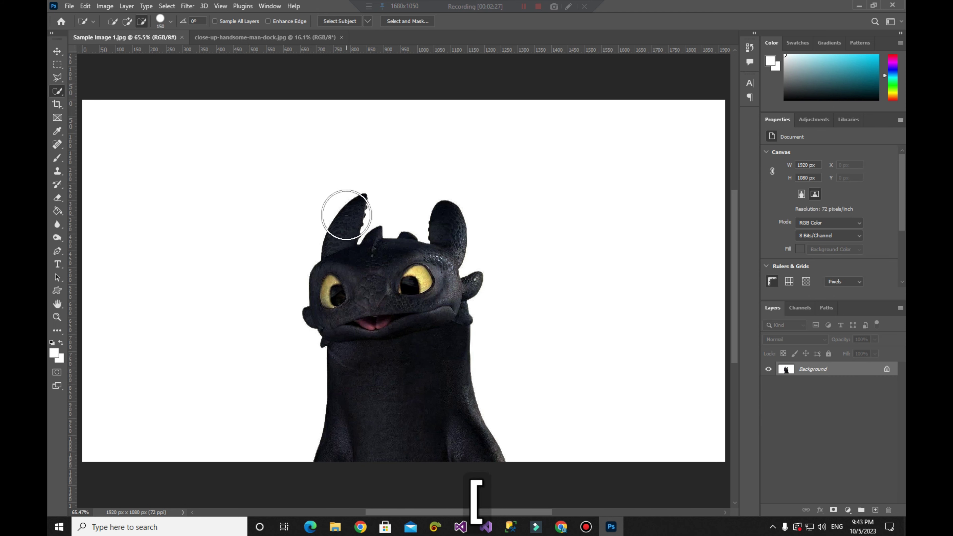
key("bracketleft")
key("bracketleft")
key("bracketleft")
key("bracketleft")
key("bracketleft")
key("bracketleft")
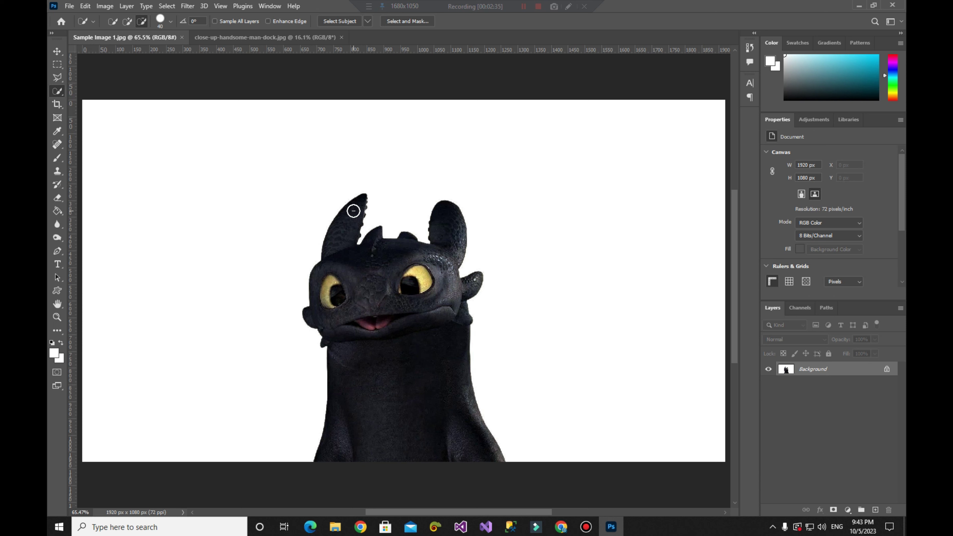
mouse_move(353, 211)
left_mouse_down()
mouse_move(343, 270)
mouse_move(389, 368)
mouse_move(442, 247)
left_mouse_up()
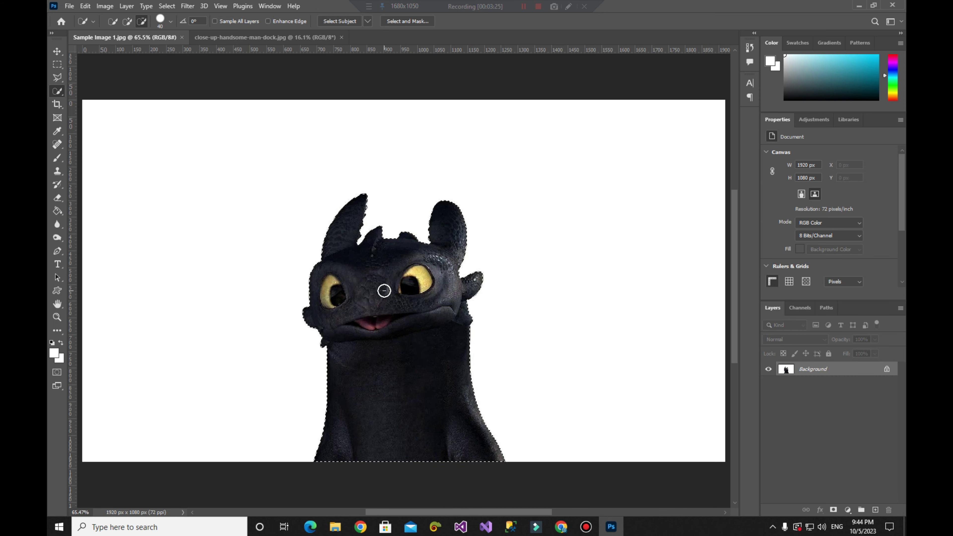
- Duplicate the selected dragon onto a new Layer 1 with Ctrl+J
key("ctrl+j")
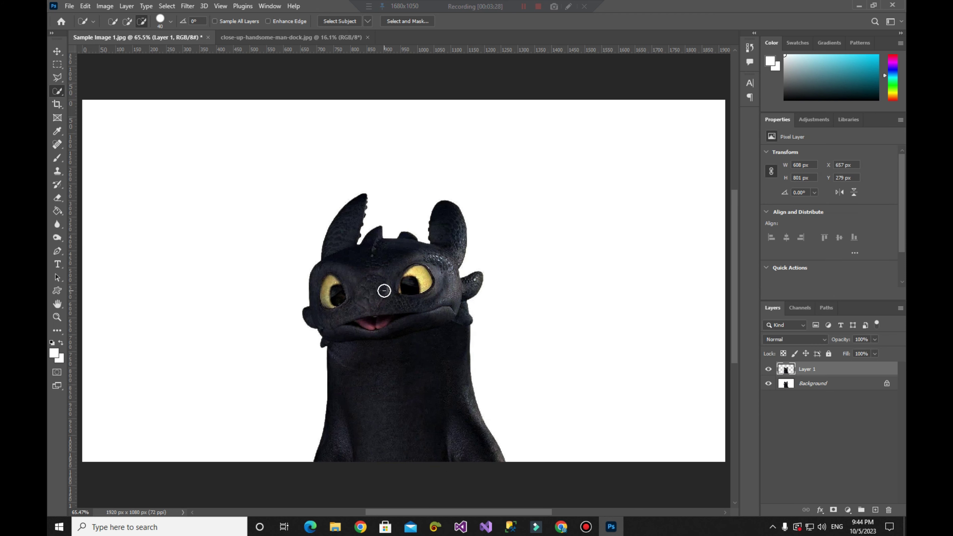
key("ctrl+z")
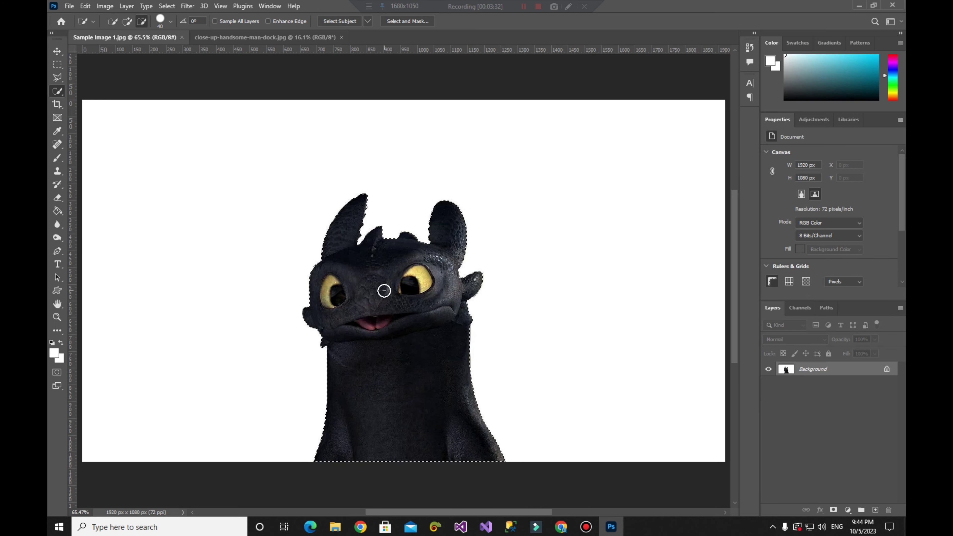
key("super+equal")
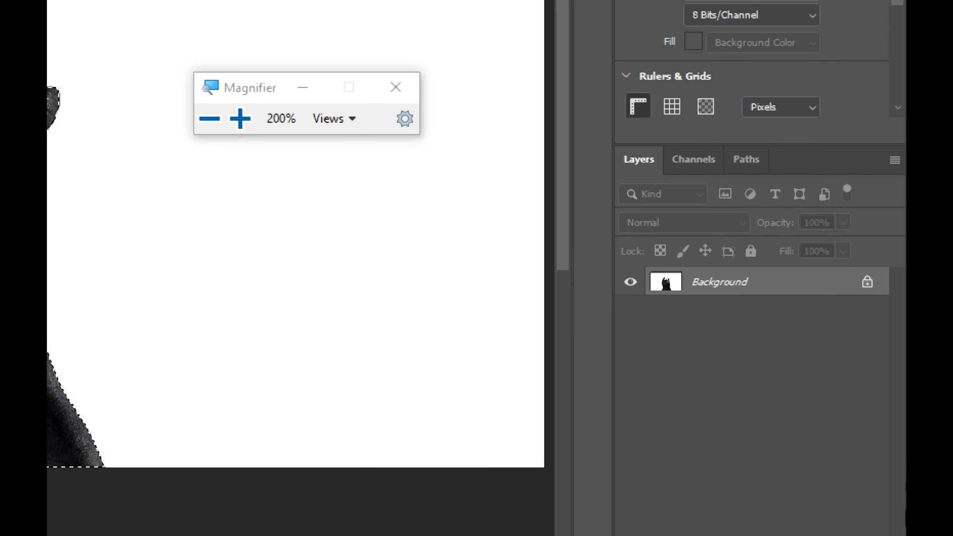
key("ctrl")
key("ctrl+j")
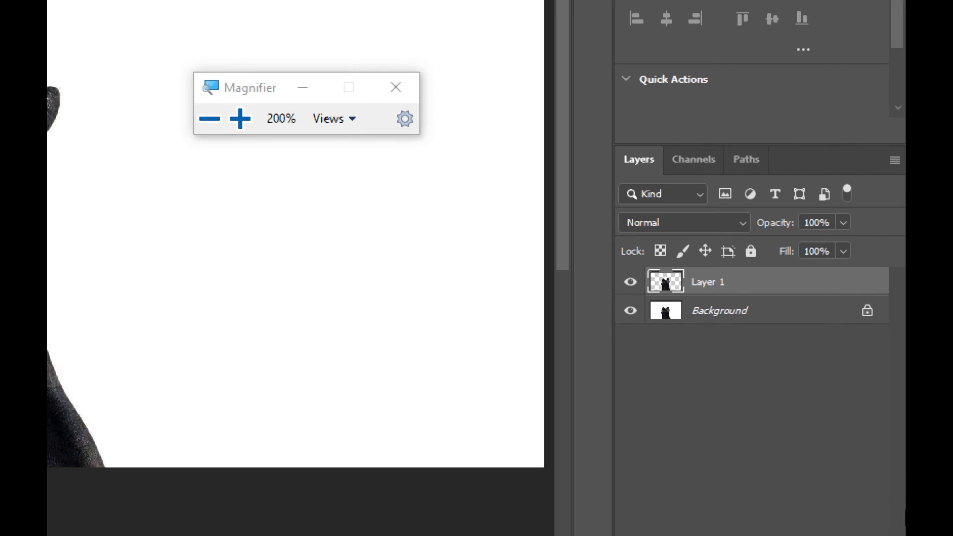
key("super+minus")
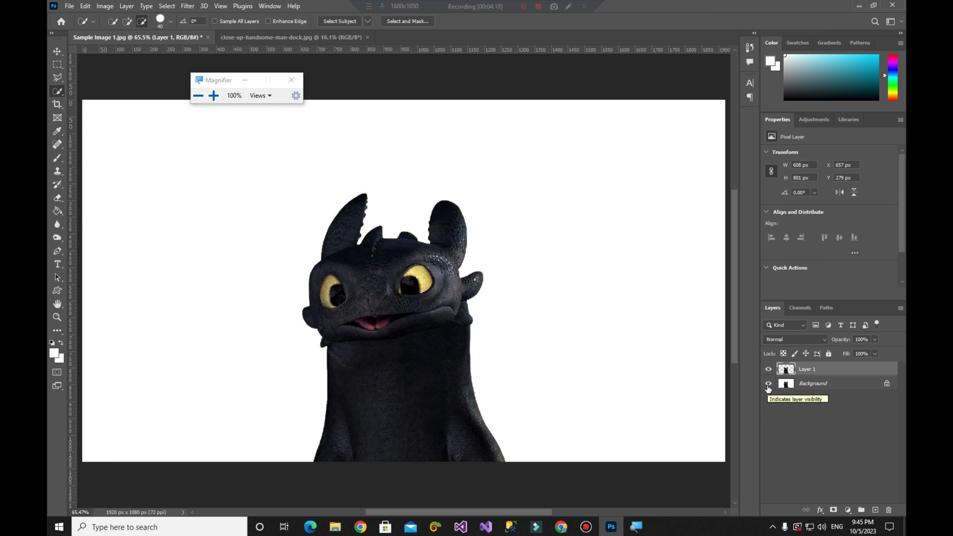
- Turn off the Background layer's visibility and make it the active layer
left_click(767, 386)
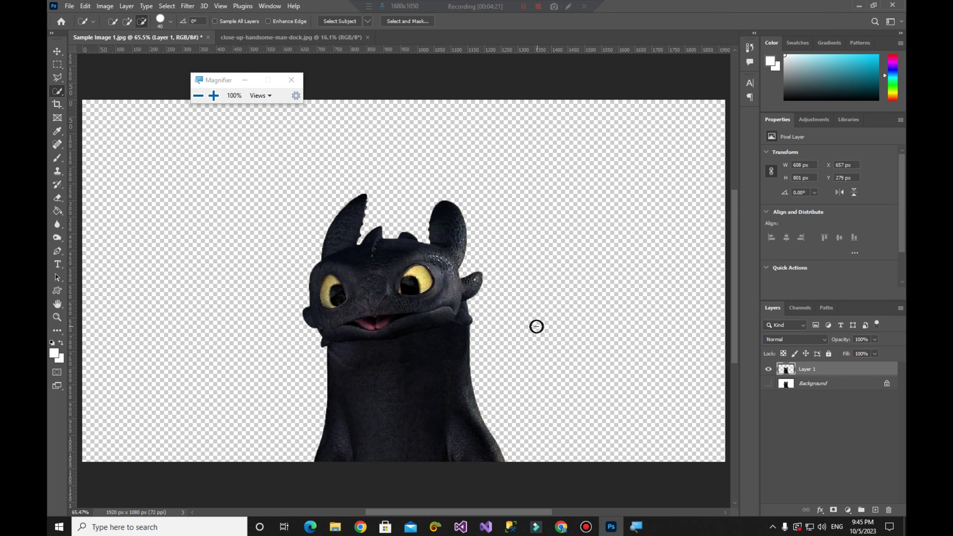
left_click(291, 80)
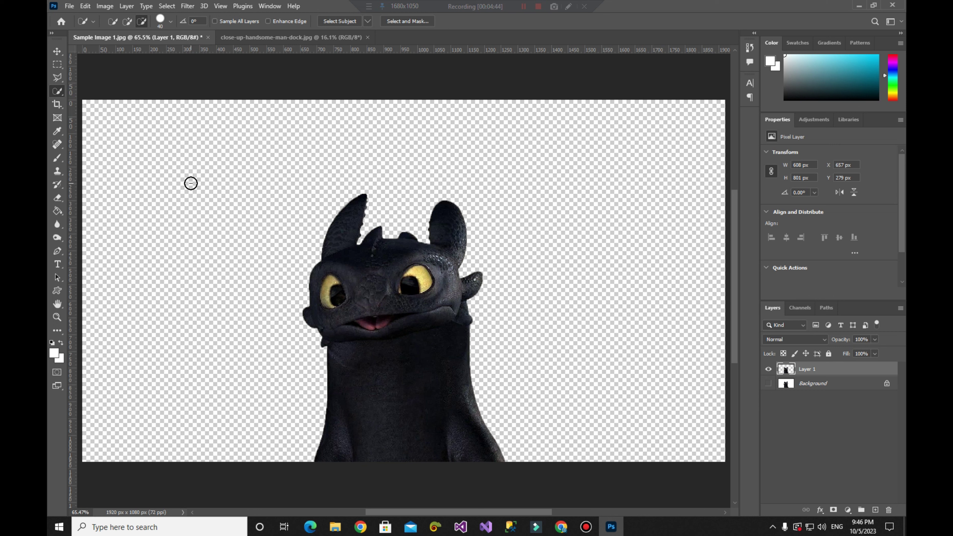
left_click(831, 390)
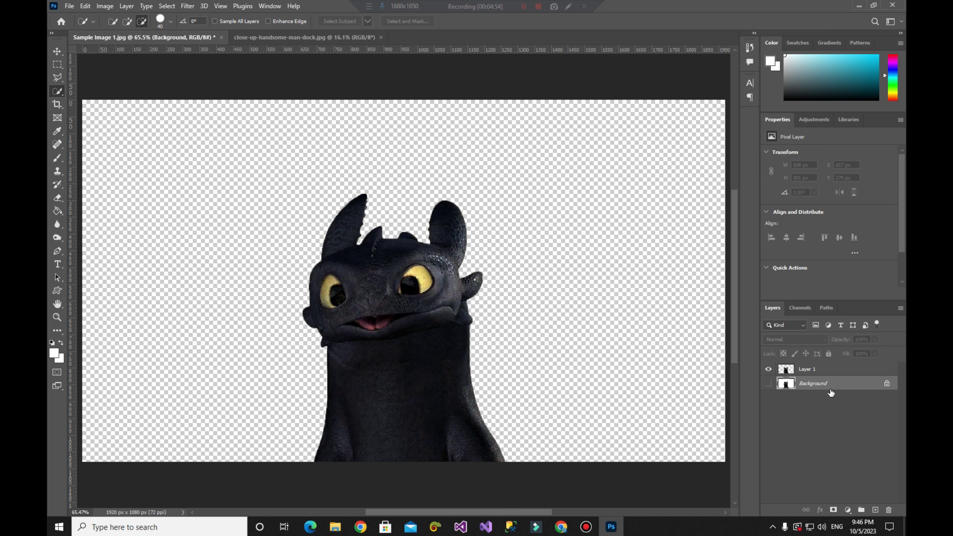
key("Delete")
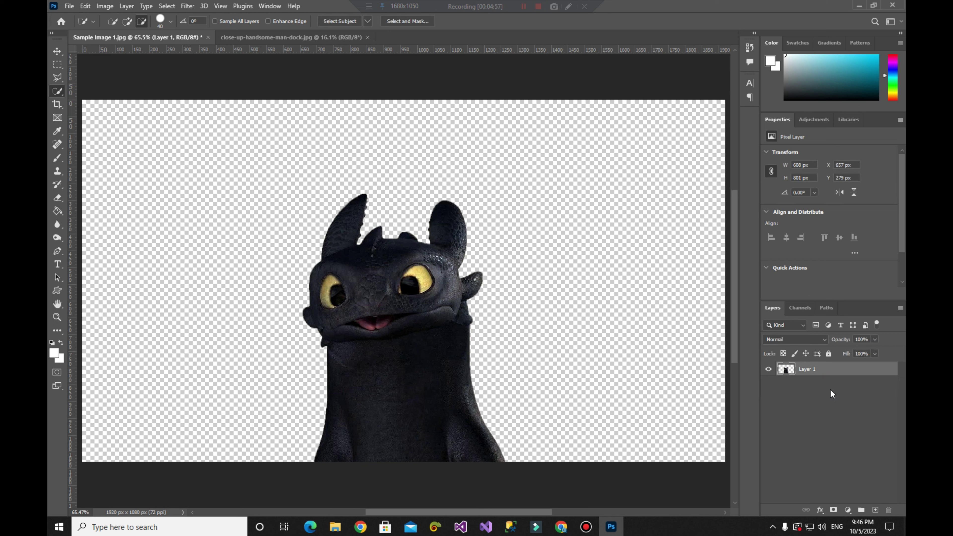
key("super+plus")
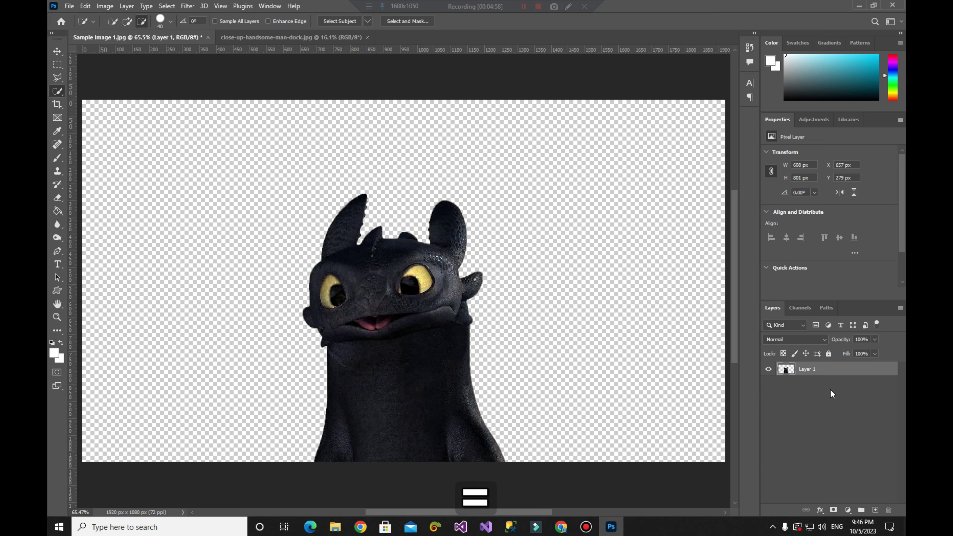
key("super+plus")
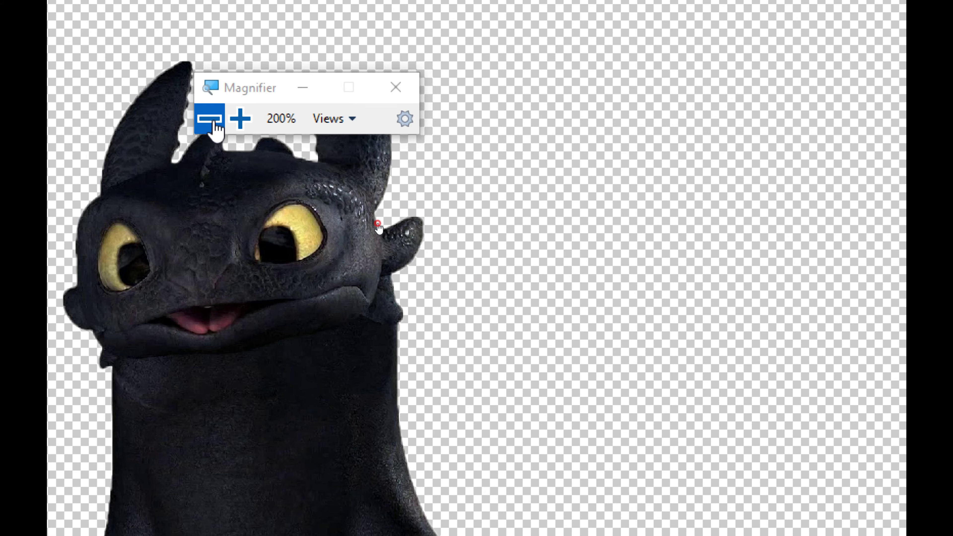
left_click(210, 118)
left_click(469, 207)
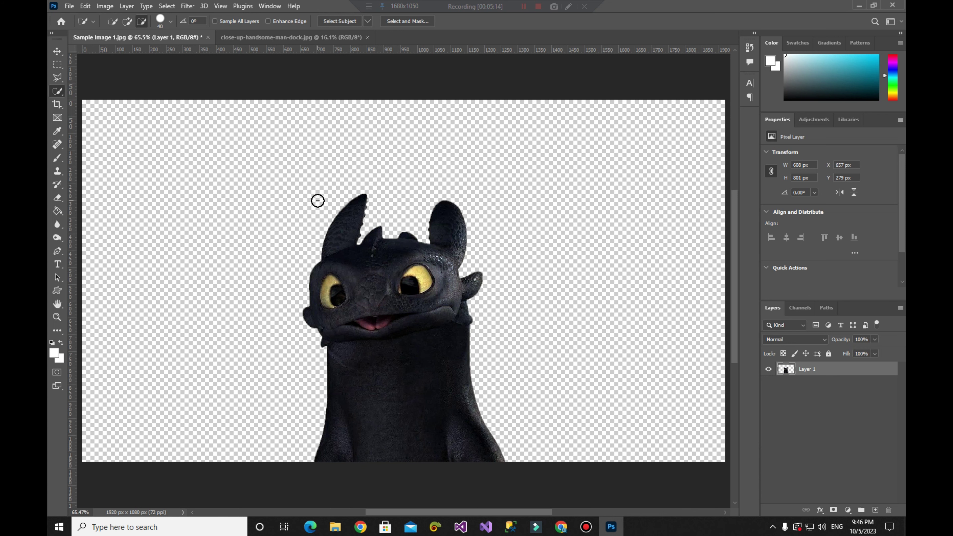
key("super+plus")
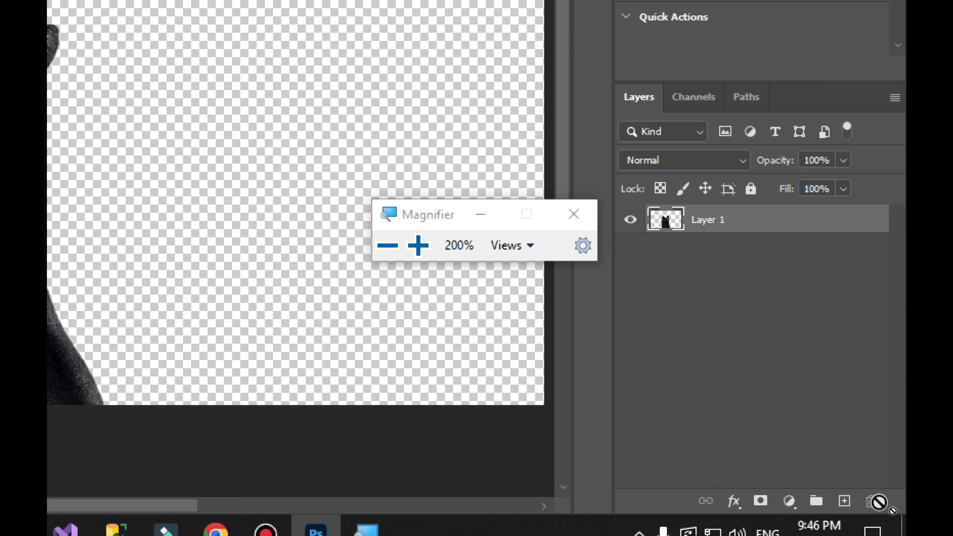
- Create an empty Layer 2 above Layer 1 from the Layers panel and select it
left_click_drag(878, 513, 853, 511)
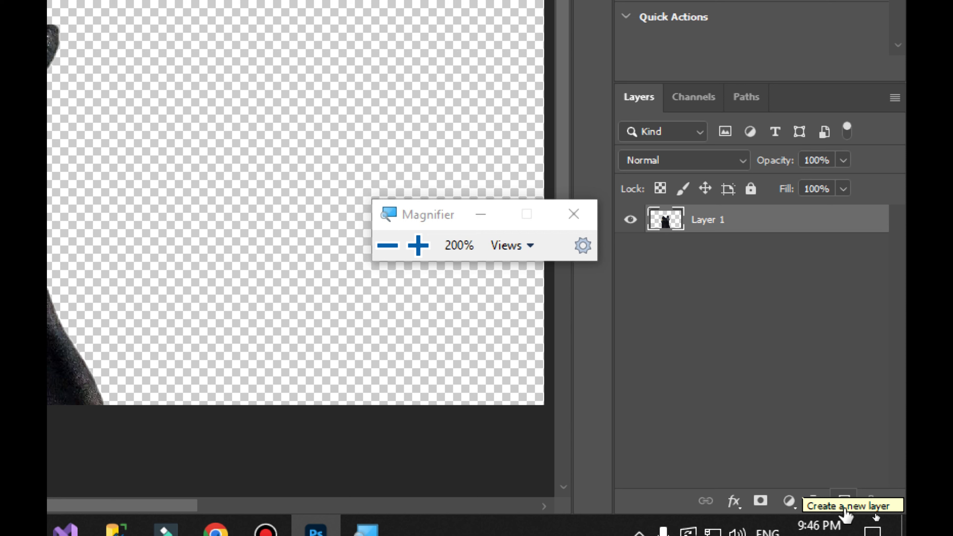
left_click(845, 505)
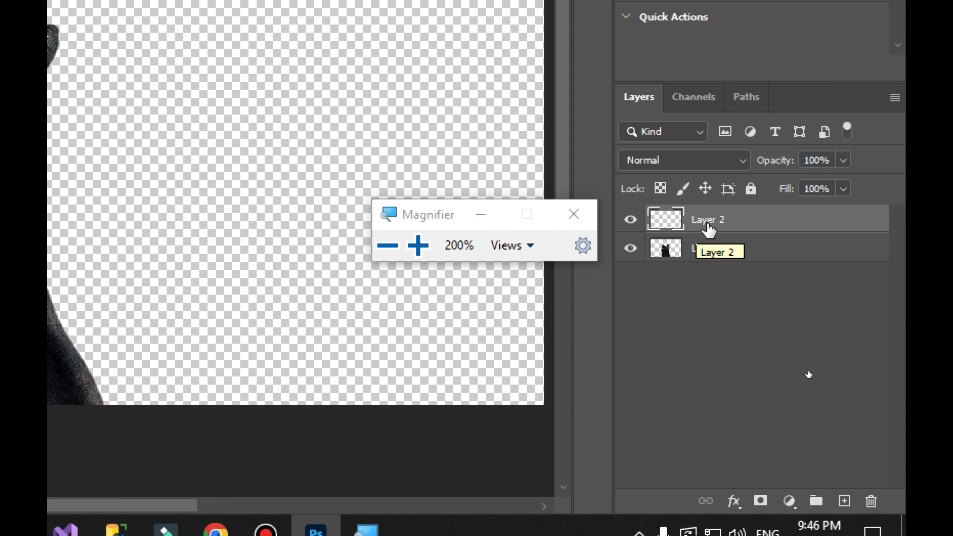
left_click(709, 225)
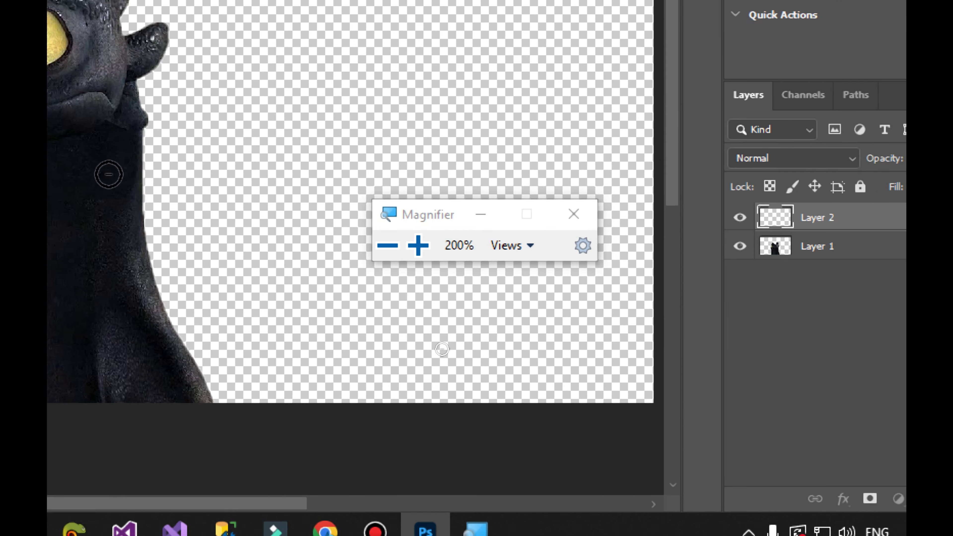
- Choose the Paint Bucket Tool from the fill tools flyout, set to Foreground at tolerance 32
key("super+minus")
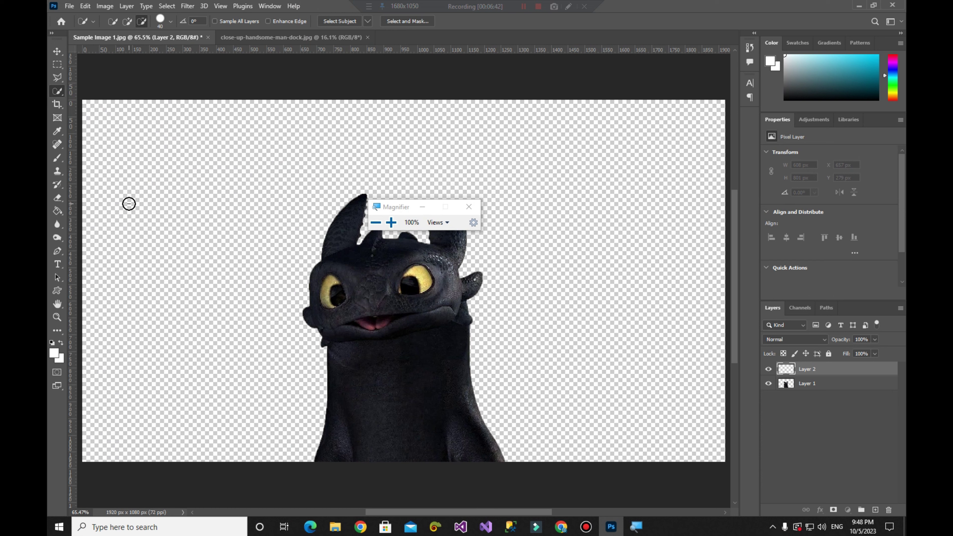
key("g")
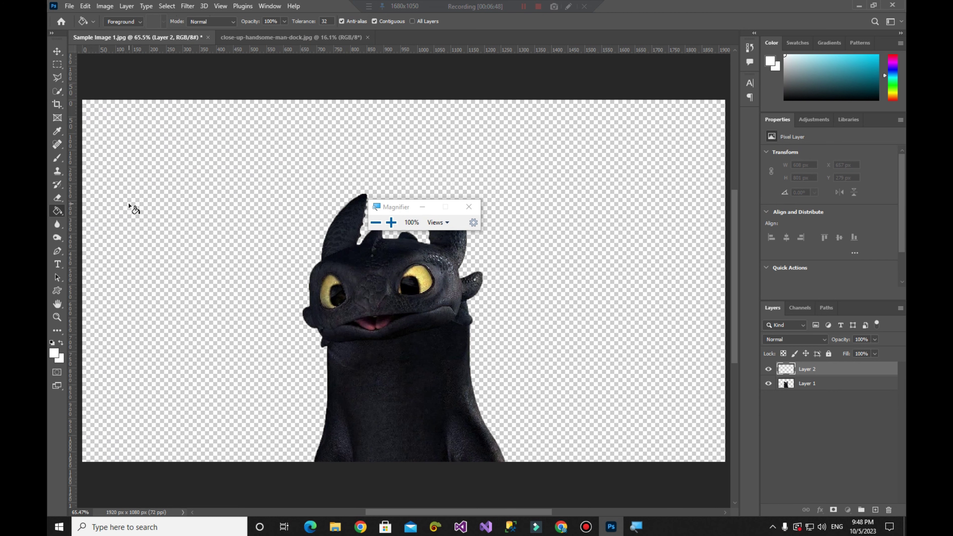
key("super")
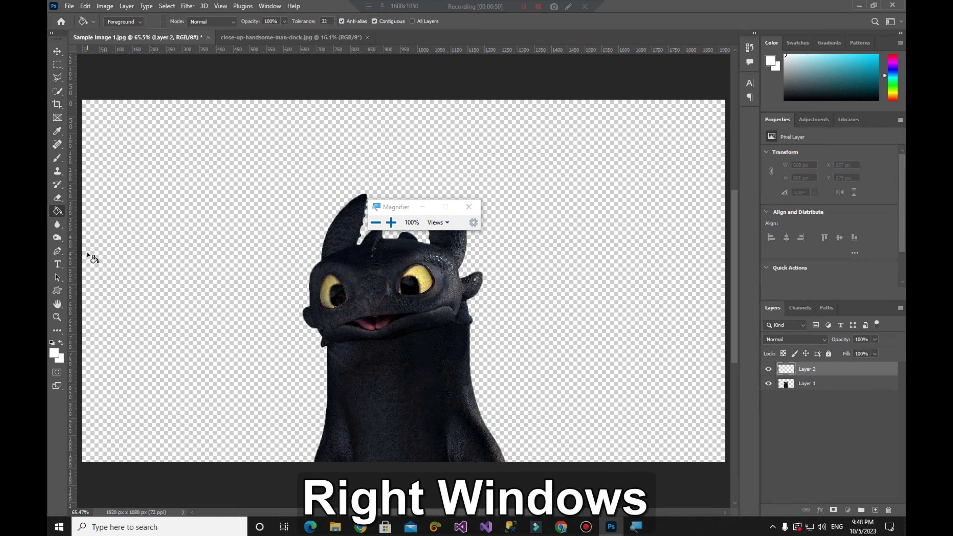
key("super+plus")
key("super+plus")
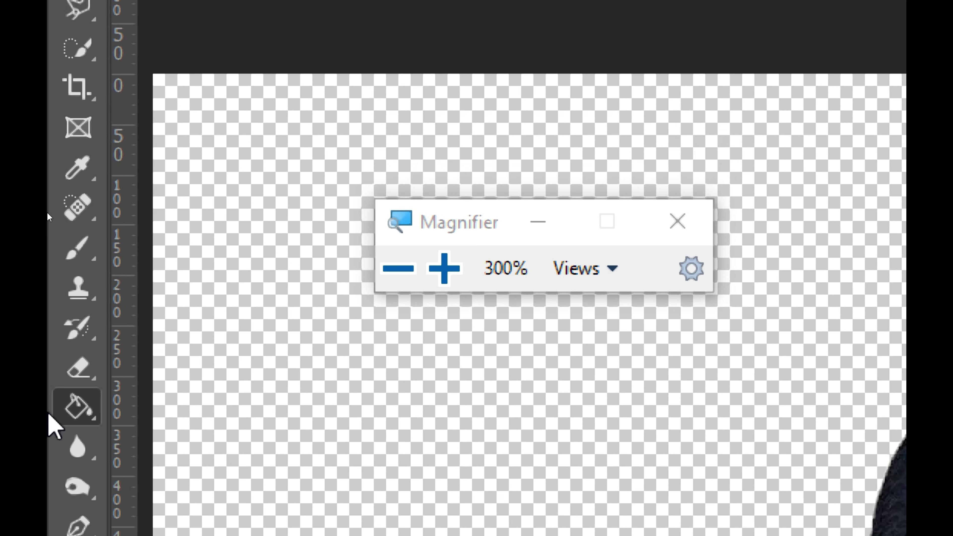
mouse_move(57, 211)
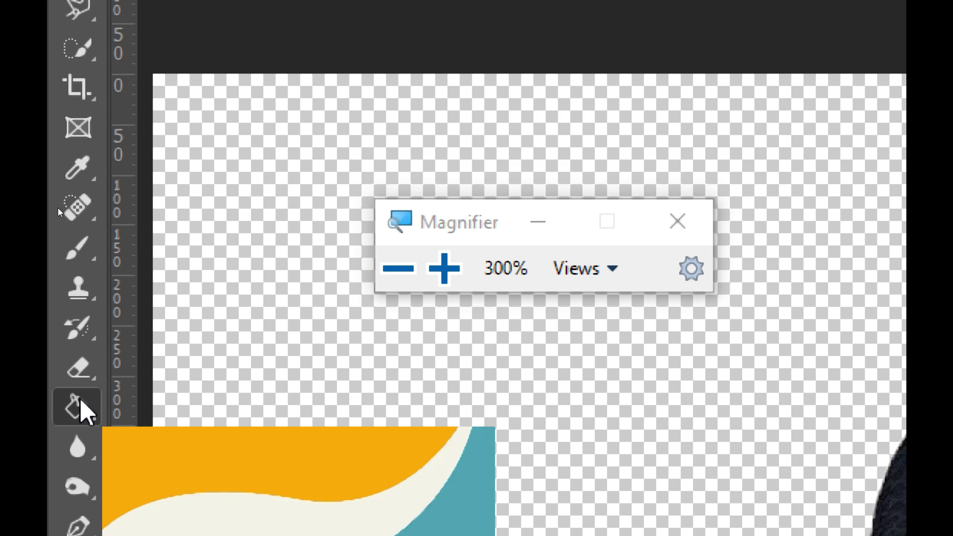
right_click(83, 398)
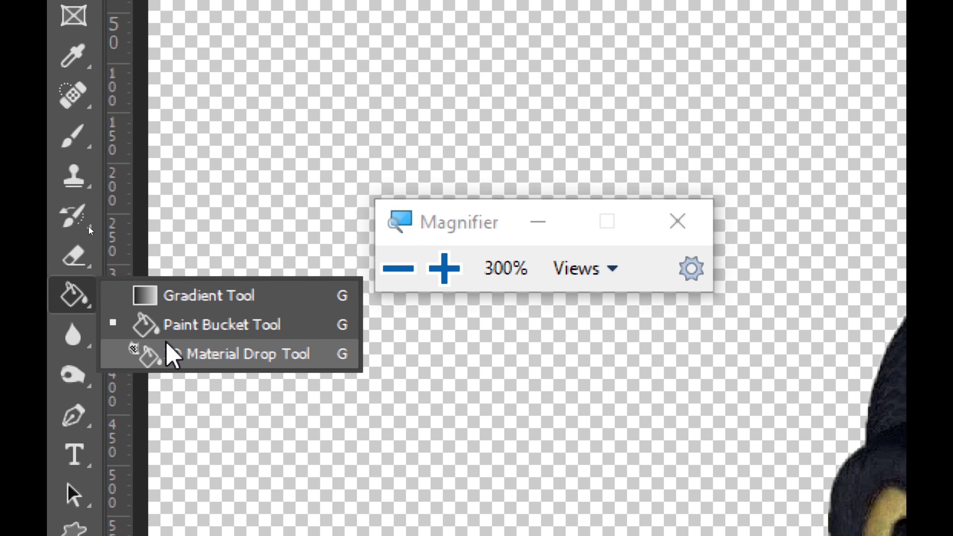
left_click(179, 326)
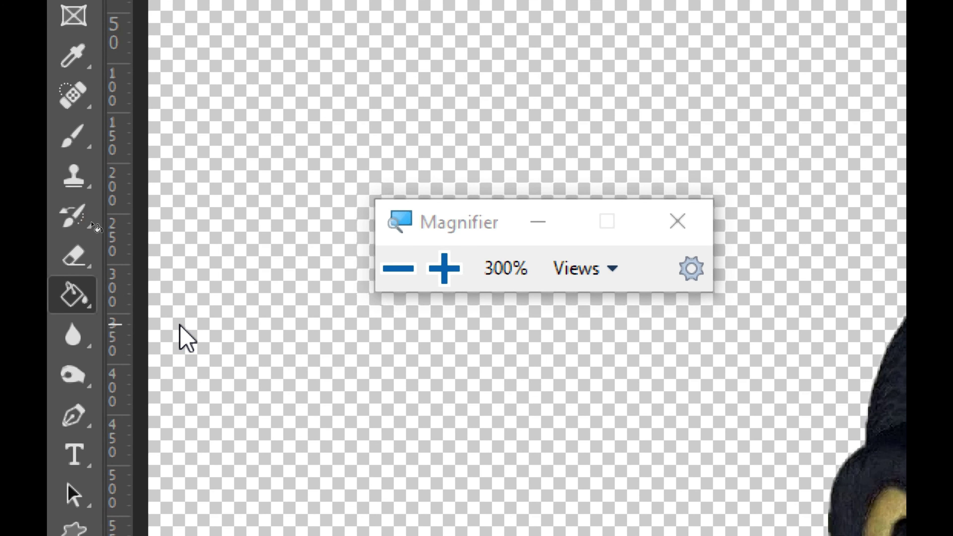
left_click(398, 269)
left_click(397, 269)
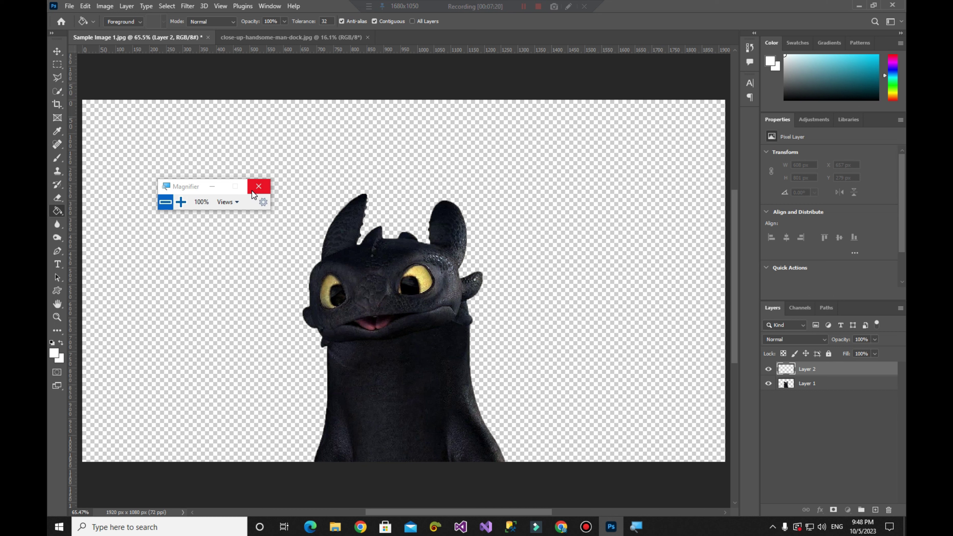
left_click(251, 191)
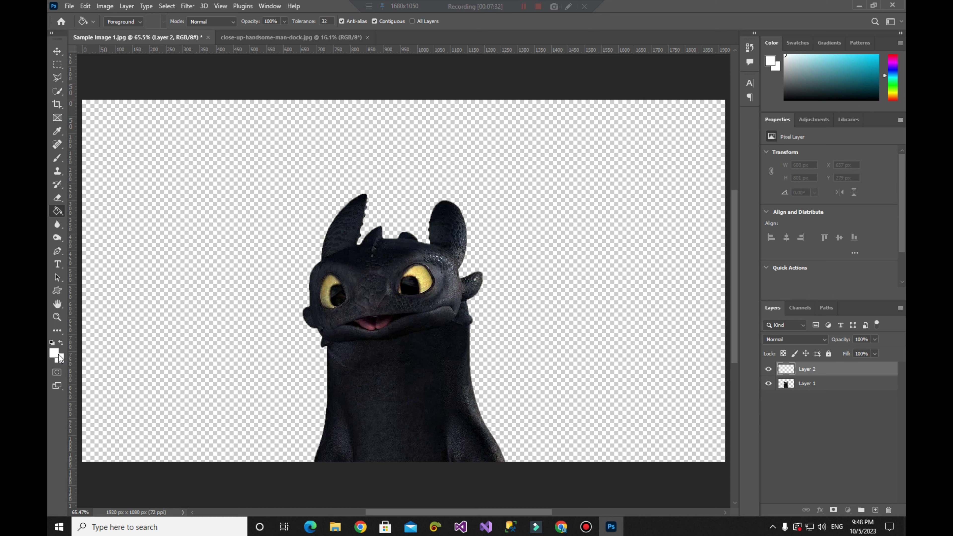
- Set the foreground colour to pure red ff0000 in the Color Picker
left_click(56, 355)
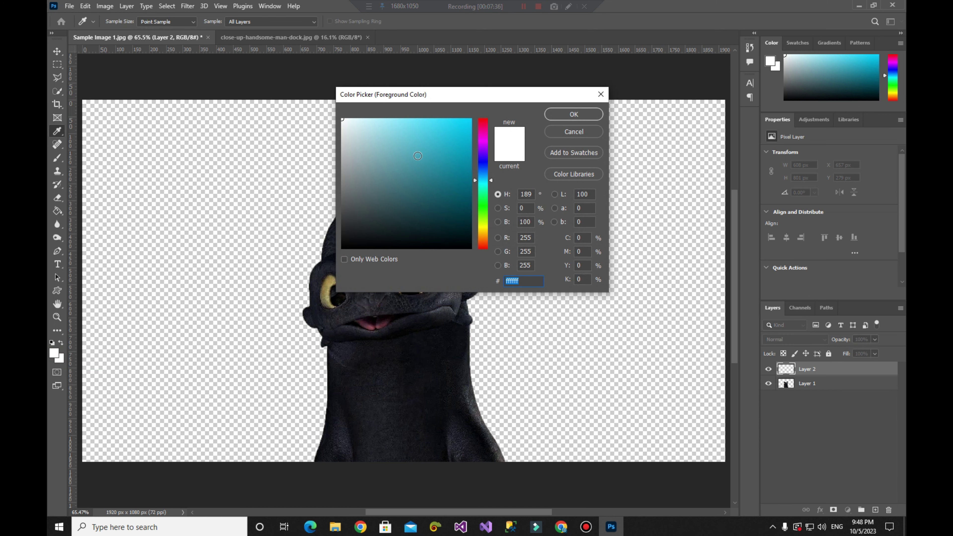
left_click_drag(481, 167, 478, 137)
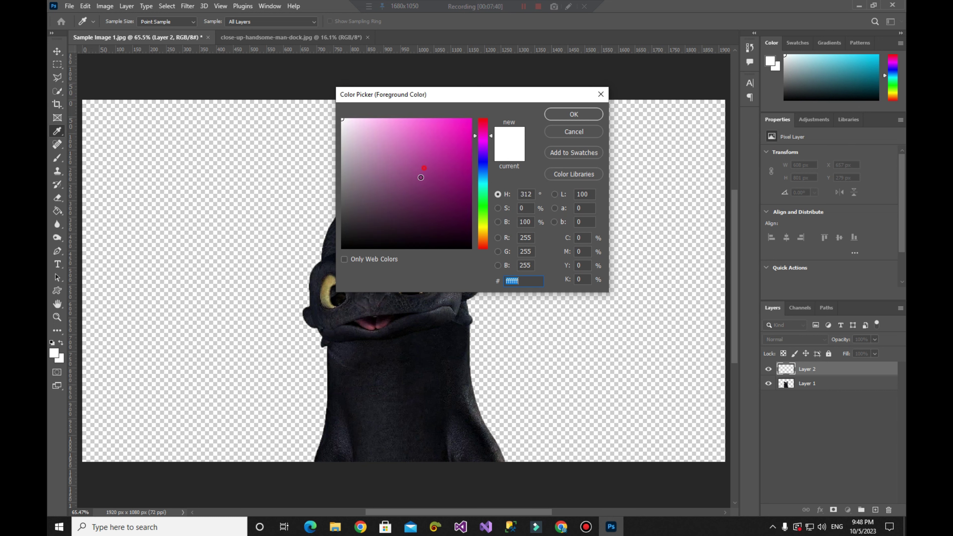
left_click_drag(421, 178, 432, 193)
mouse_move(483, 127)
left_mouse_down()
mouse_move(488, 89)
mouse_move(474, 117)
left_mouse_up()
key("Return")
key("g")
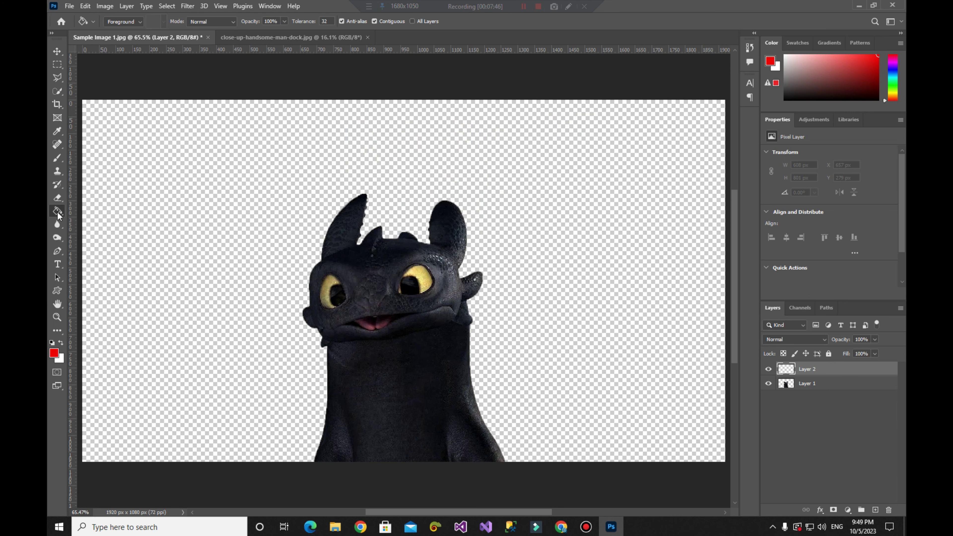
- Flood the empty Layer 2 with red using the Paint Bucket
left_click(228, 165)
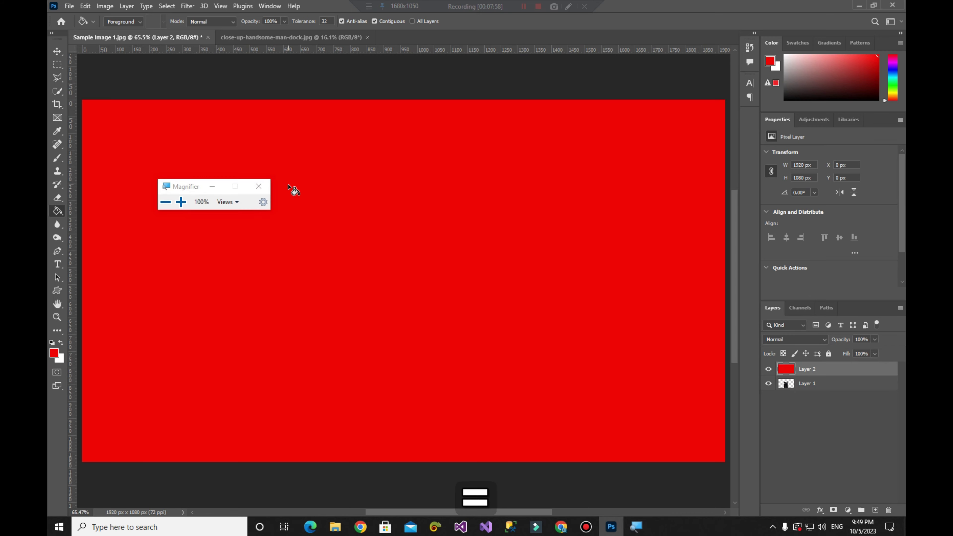
key("super+equal")
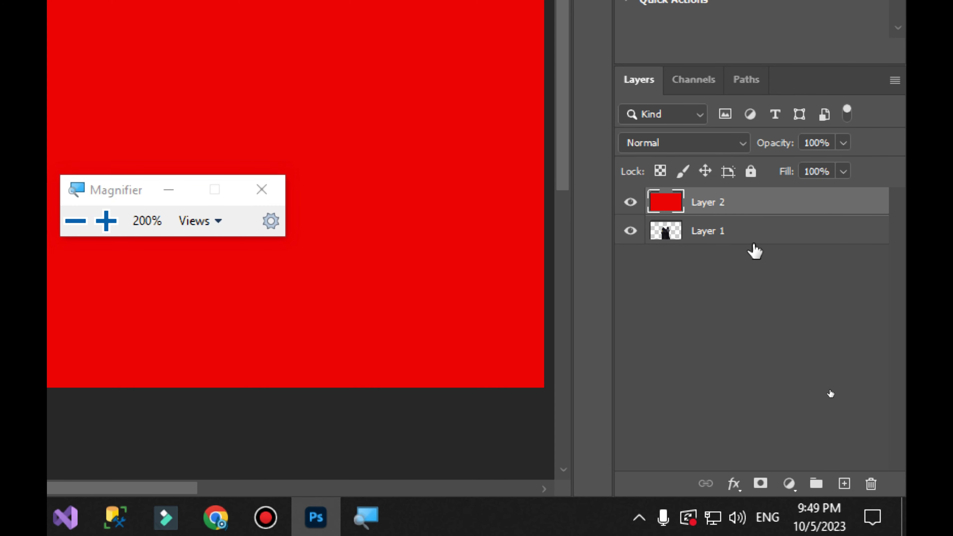
- Drag red Layer 2 below the dragon's Layer 1 in the Layers panel
left_click(705, 234)
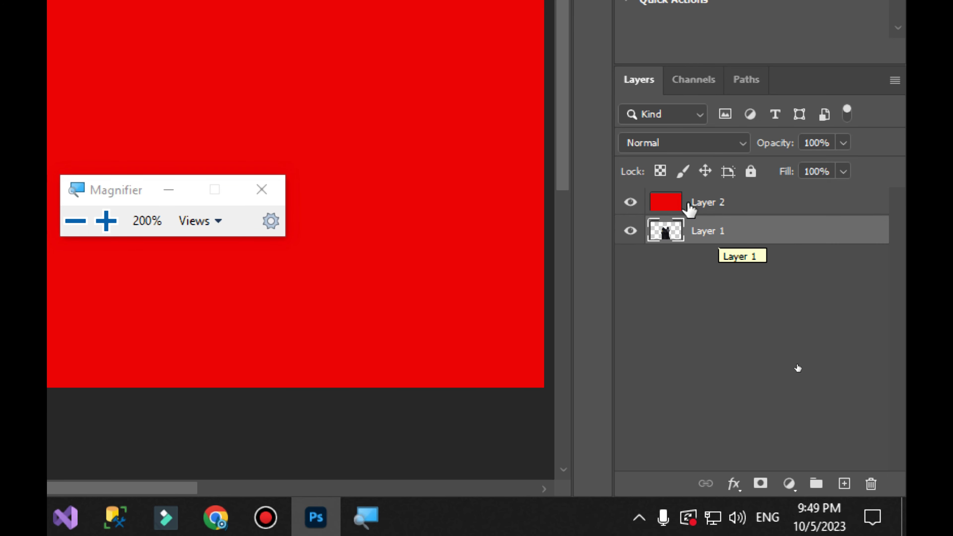
left_click_drag(702, 202, 709, 250)
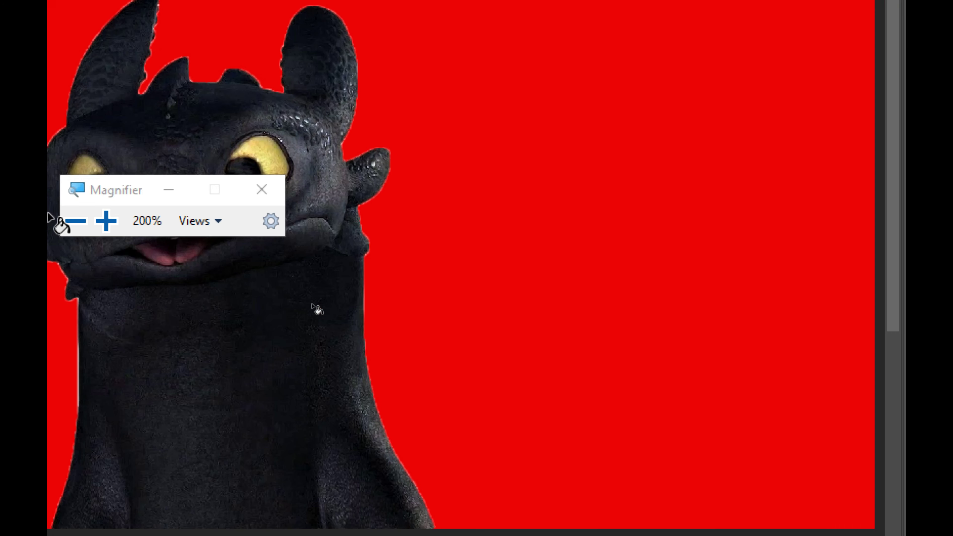
left_click(75, 221)
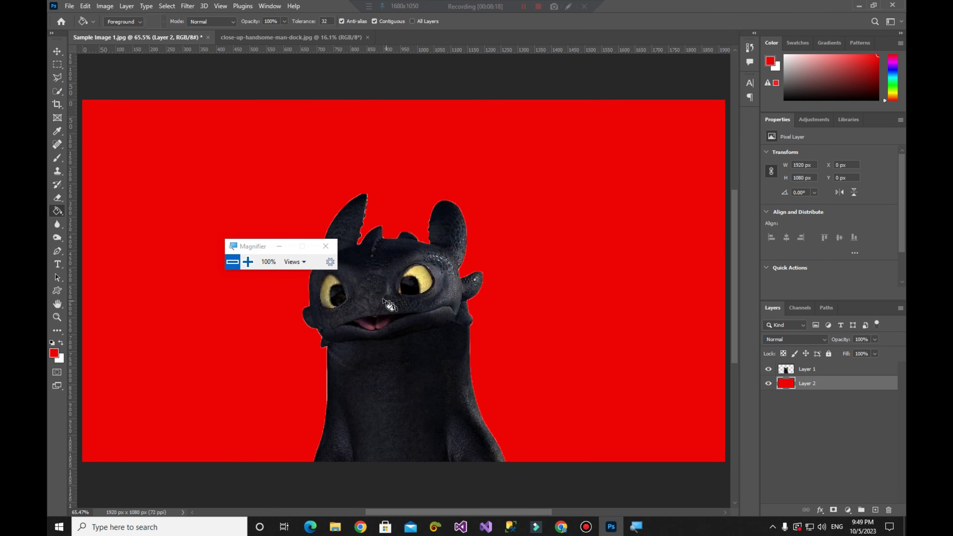
key("super+Escape")
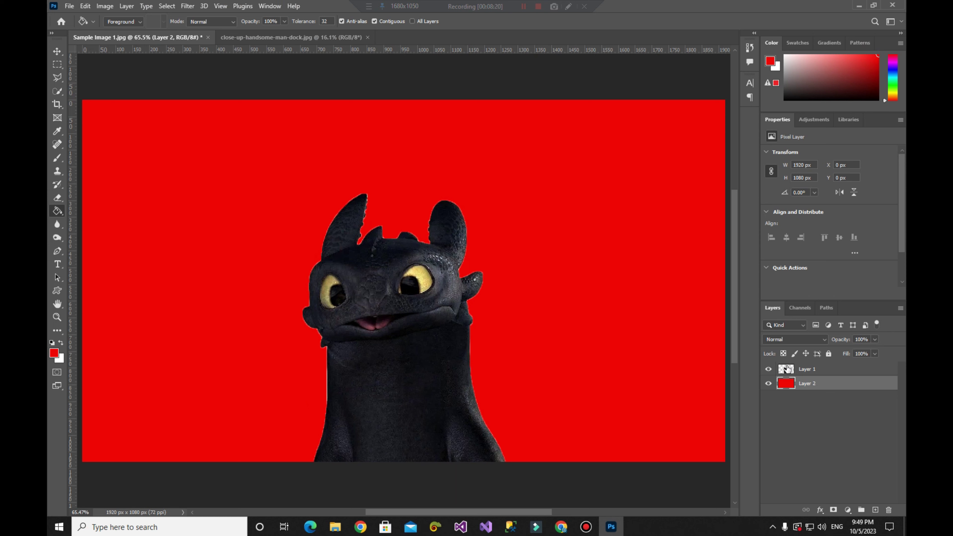
key("ctrl+z")
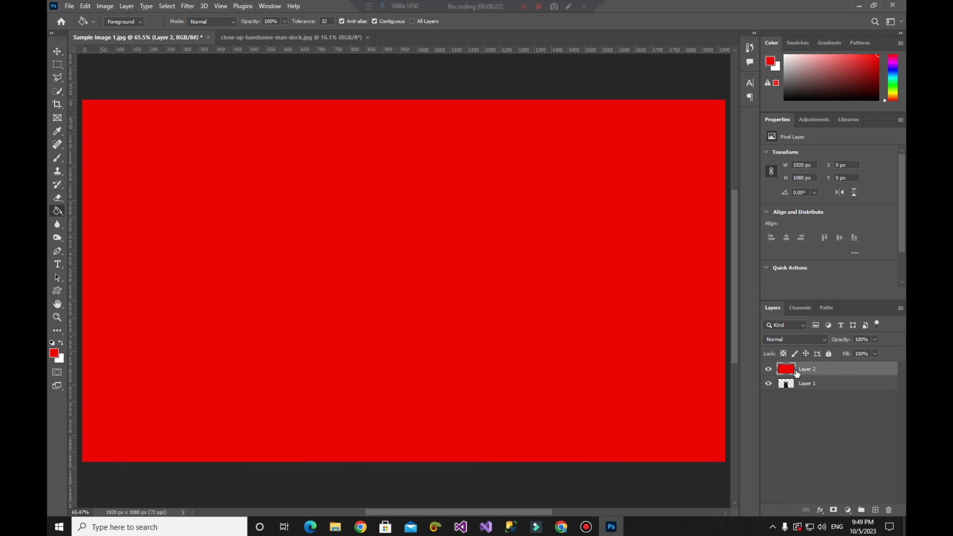
left_click_drag(811, 371, 814, 391)
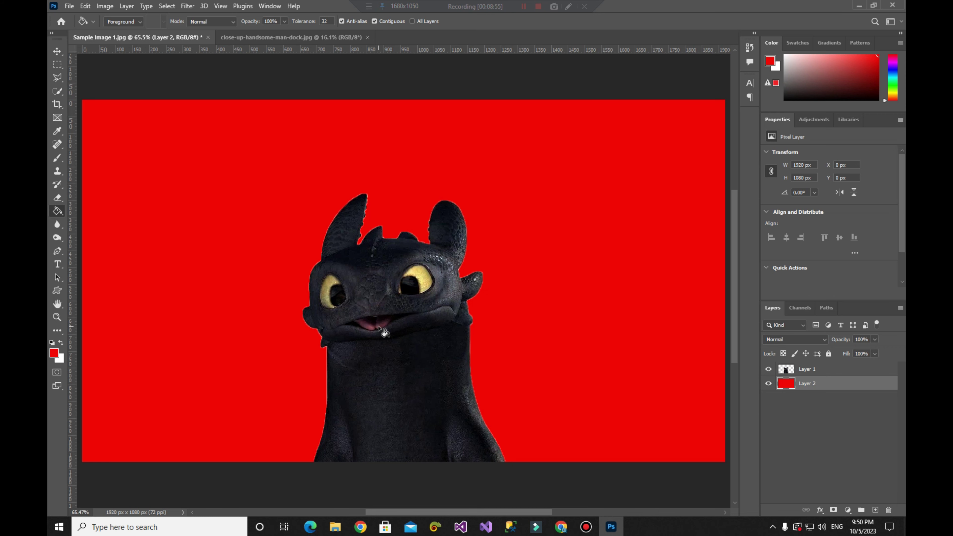
key("ctrl+w")
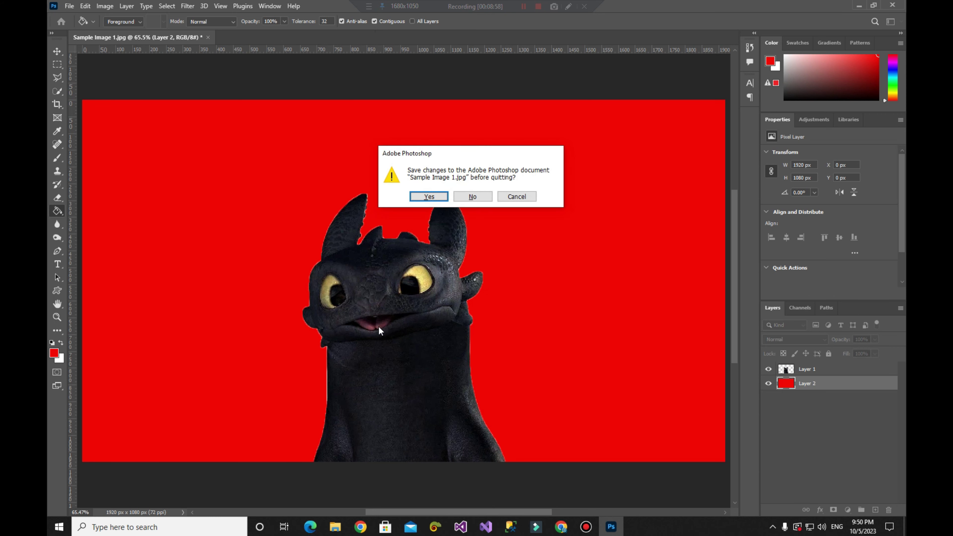
key("n")
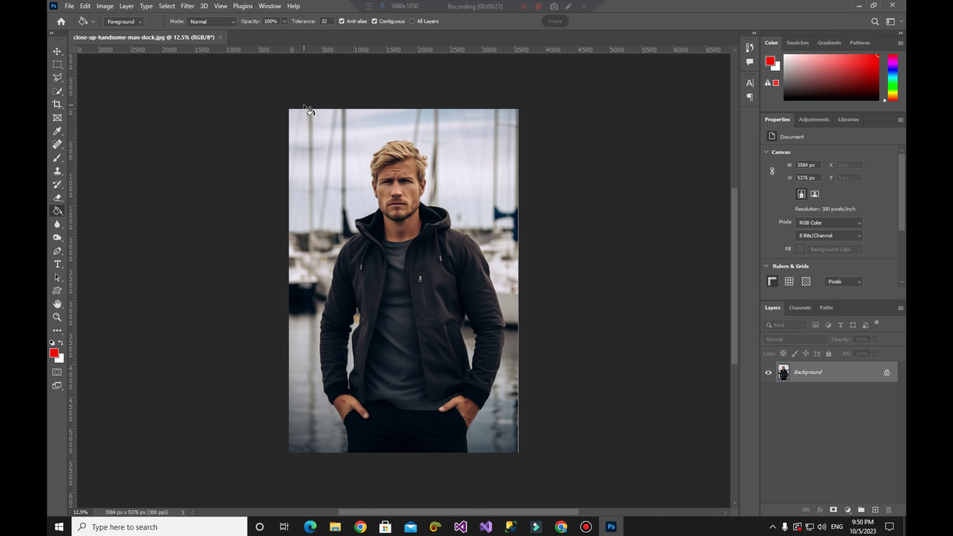
- Quick-select the man from hair to torso with an enlarged brush, refining around the hair
key("w")
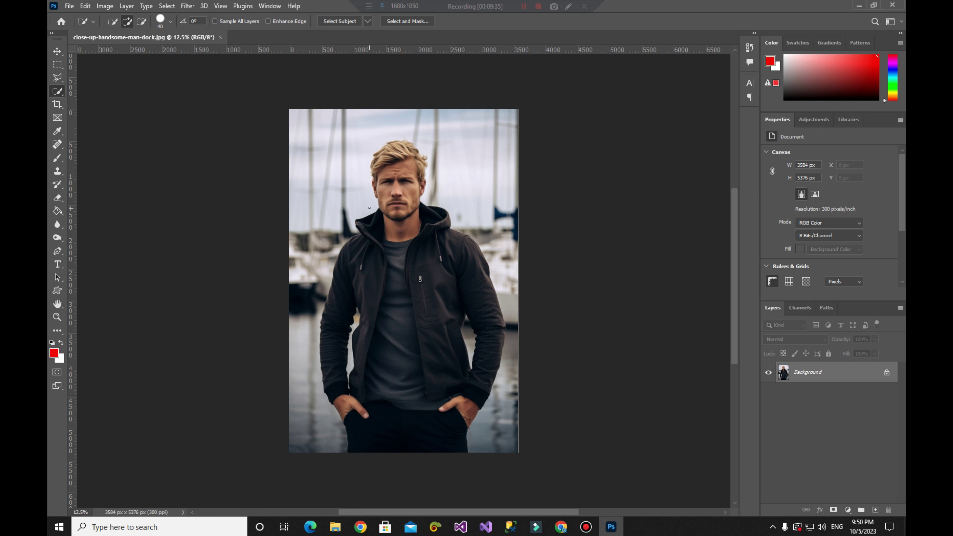
key("bracketright")
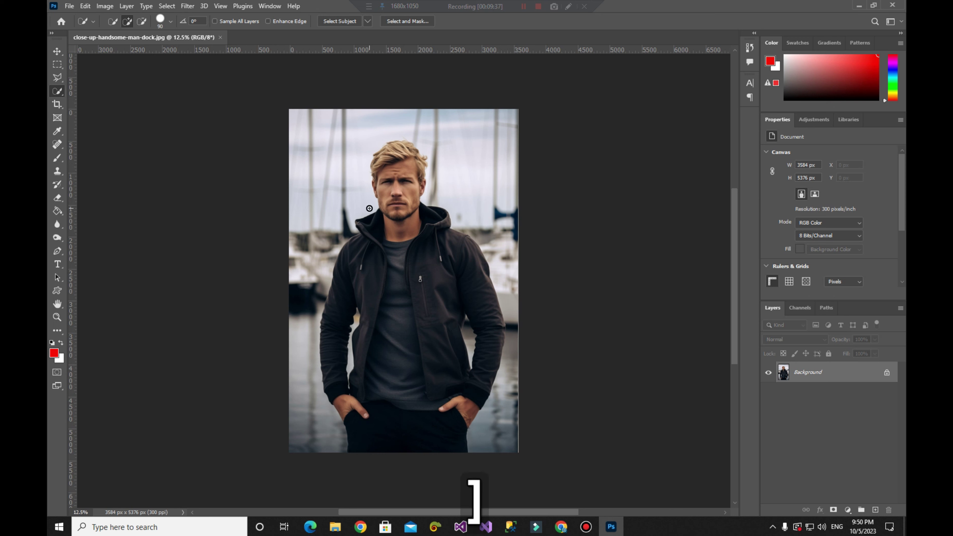
key("bracketright")
key("bracketright")
key("bracketright")
key("bracketright")
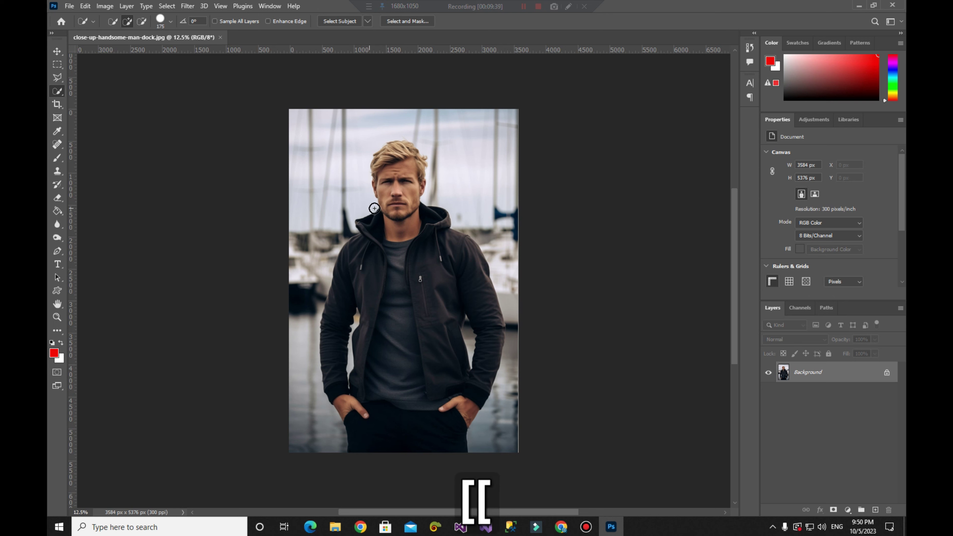
mouse_move(400, 151)
left_mouse_down()
mouse_move(402, 272)
mouse_move(390, 352)
left_mouse_up()
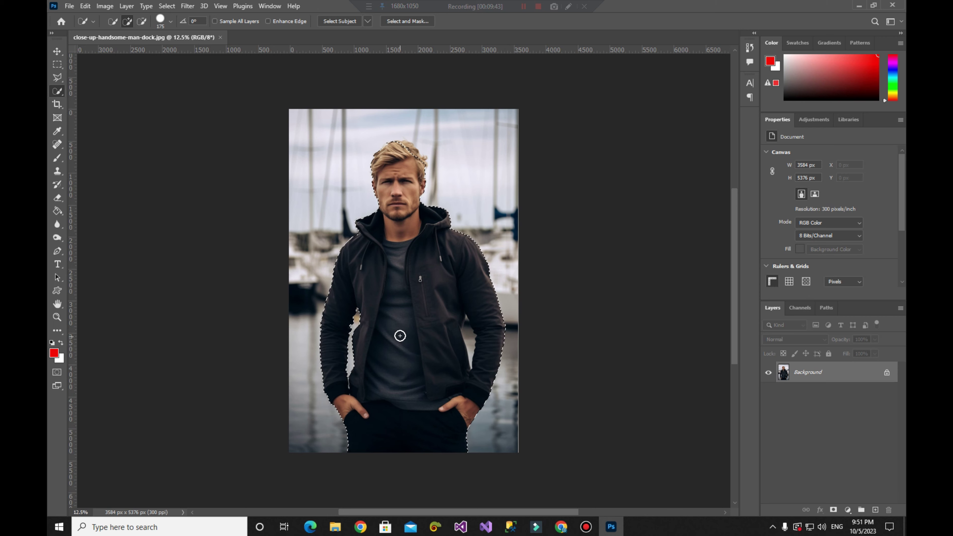
left_click_drag(410, 154, 418, 160)
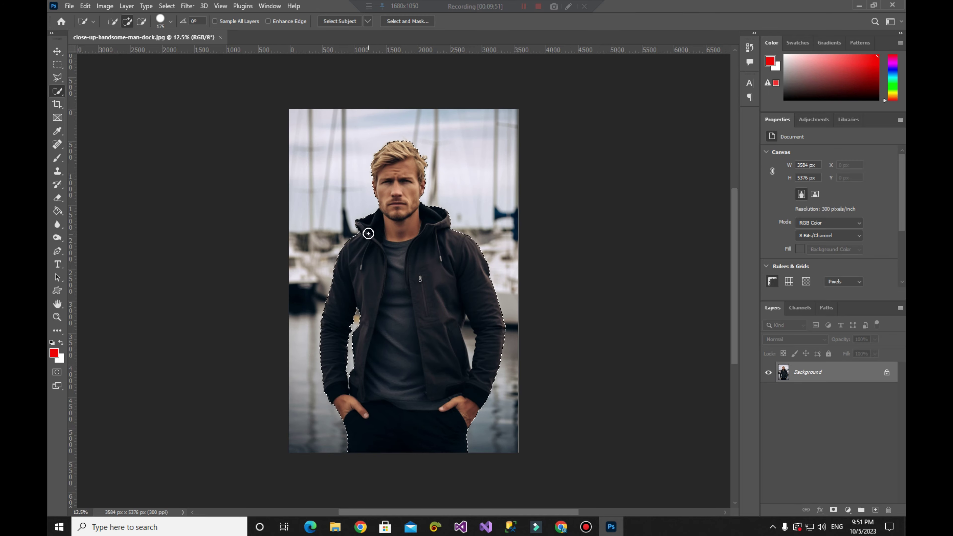
- Zoom in on the shoulder beside the hood and shrink the selection brush to about 15
scroll(358, 236, "up", 3)
scroll(358, 236, "up", 4)
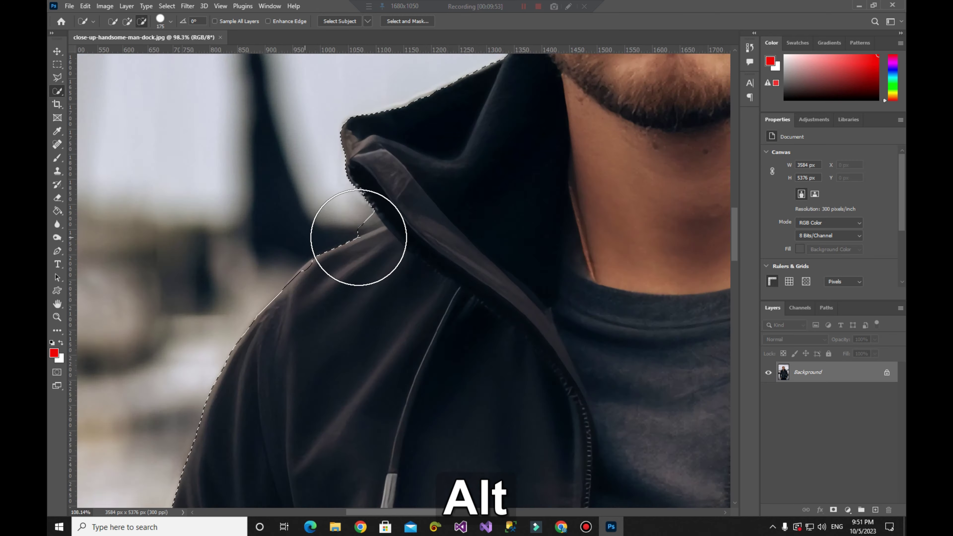
scroll(357, 236, "up", 4)
scroll(355, 236, "up", 3)
scroll(354, 237, "up", 3)
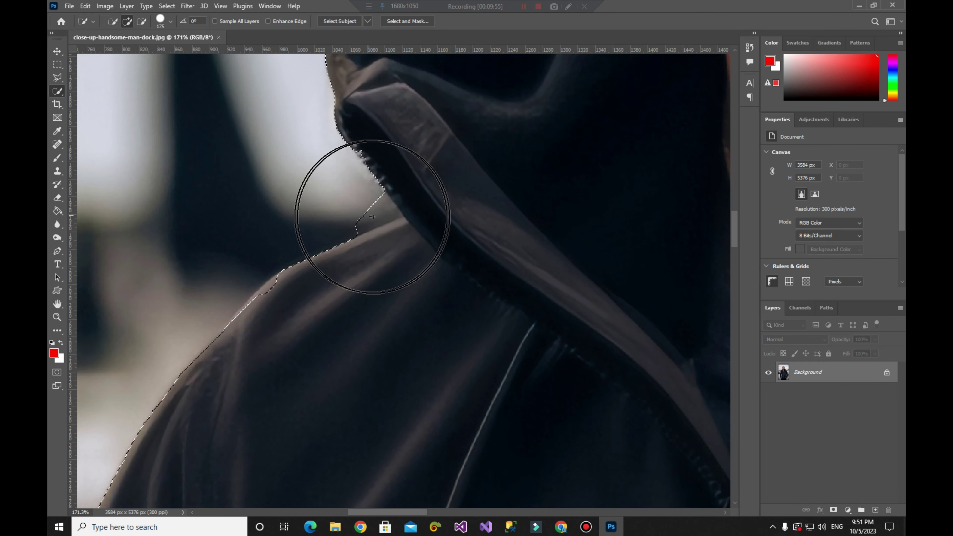
key("bracketleft")
key("bracketleft")
key("bracketleft")
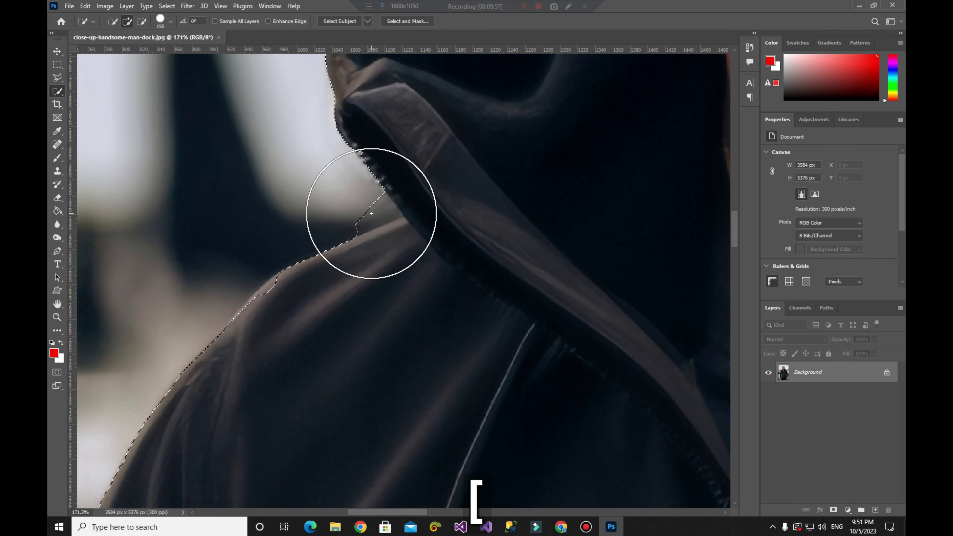
key("bracketleft")
key("bracketleft")
key("bracketleft")
key("bracketleft")
key("bracketleft")
key("bracketleft")
key("bracketleft")
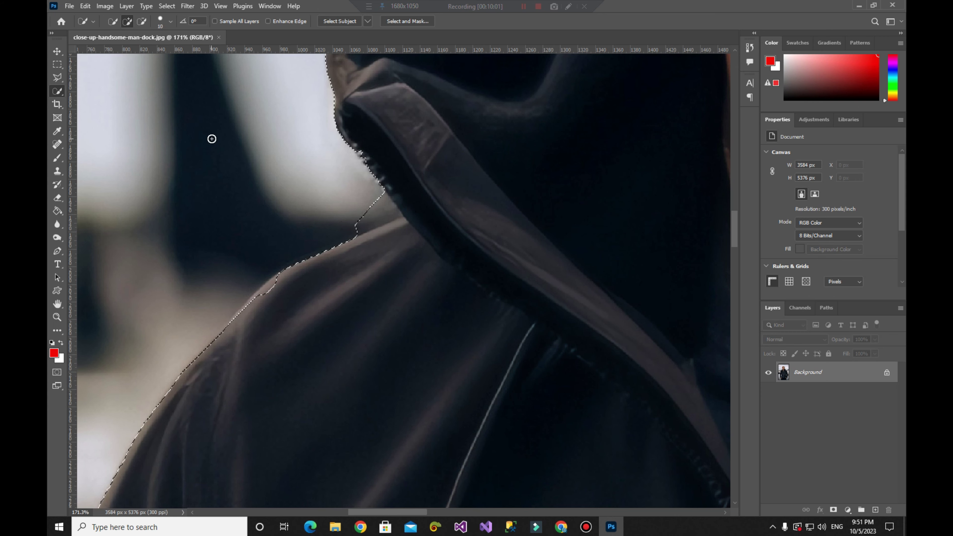
key("super")
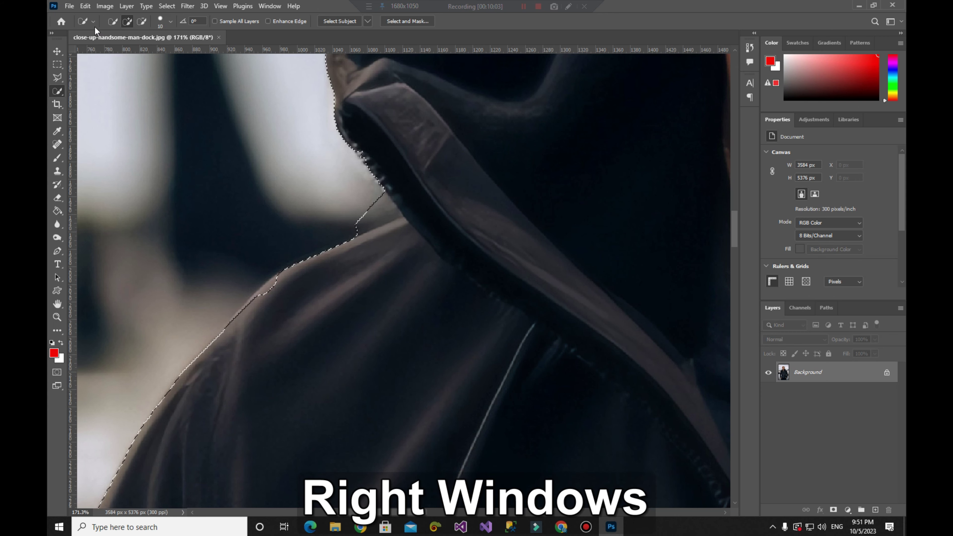
key("super+equal")
key("super+equal")
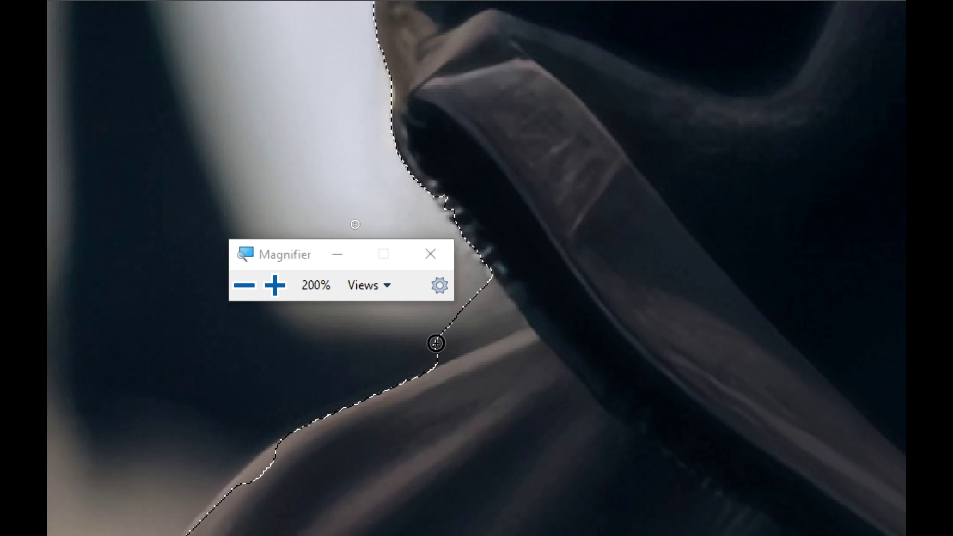
left_click(328, 260)
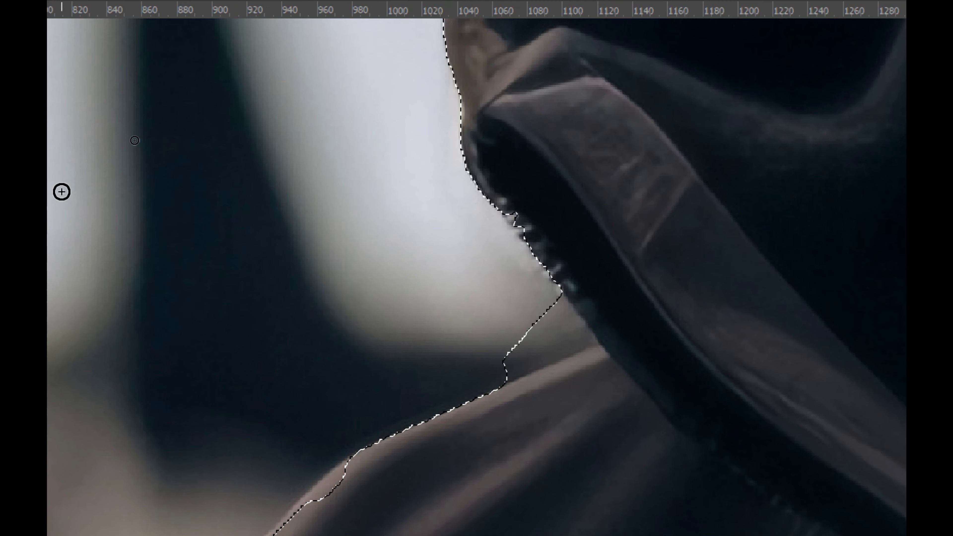
- Trim background off the shoulder selection and add the missed jacket patch below the collar
left_click(209, 47)
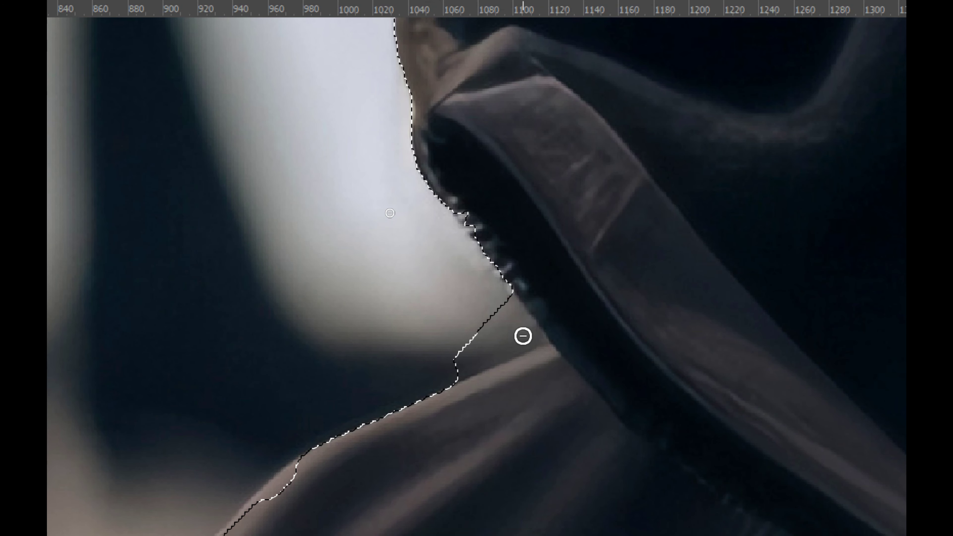
mouse_move(523, 334)
left_mouse_down()
mouse_move(514, 320)
mouse_move(473, 357)
left_mouse_up()
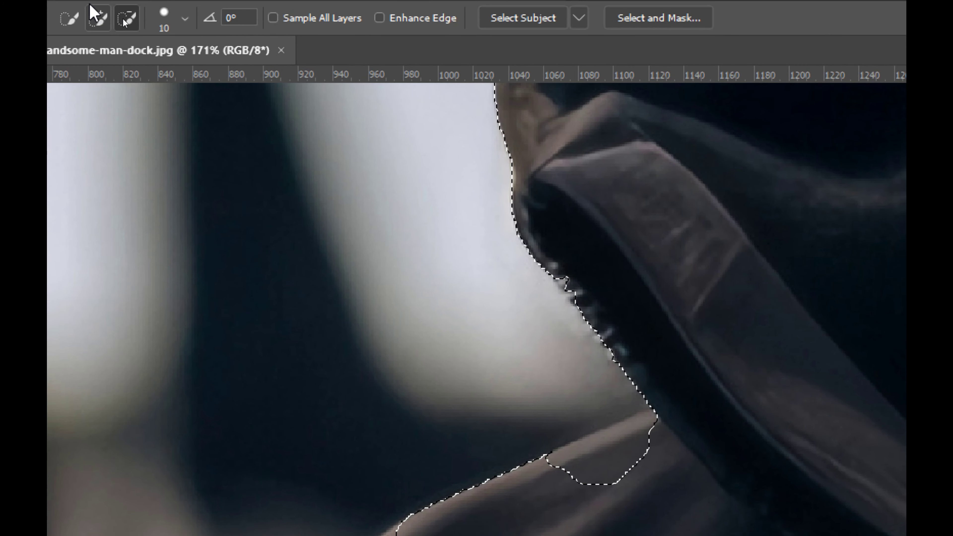
left_click(100, 16)
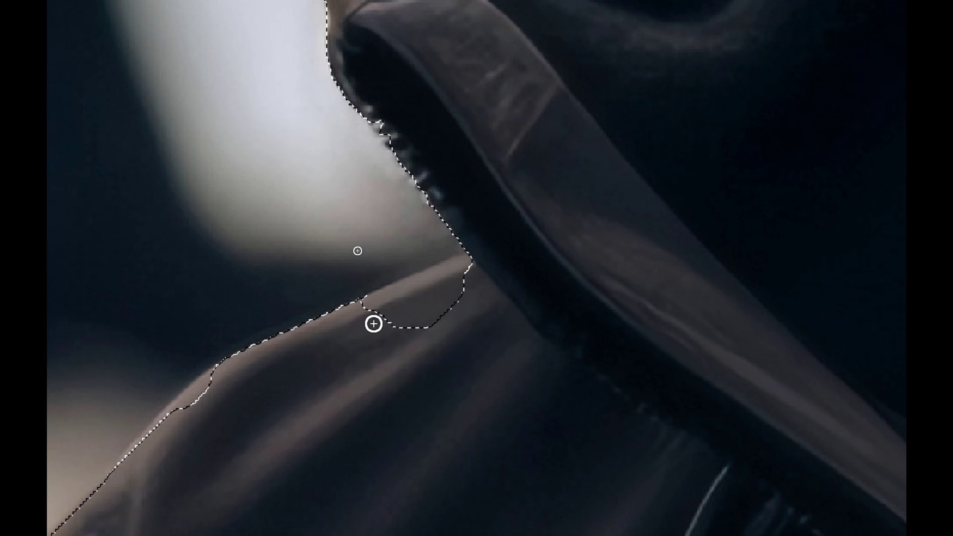
left_click_drag(300, 293, 406, 304)
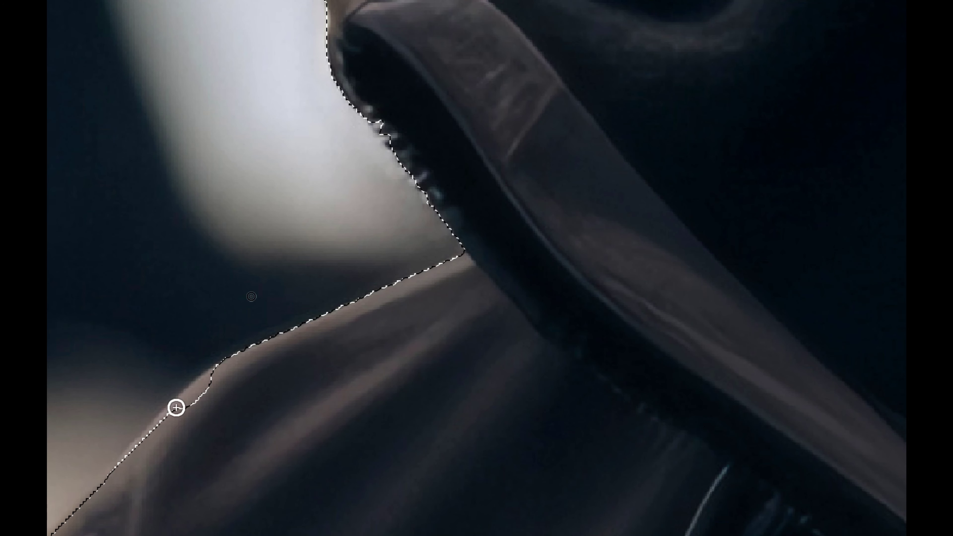
left_click_drag(190, 402, 212, 392)
- Undo the selection spill above the shoulder, then fit the whole photo on screen
key("ctrl+z")
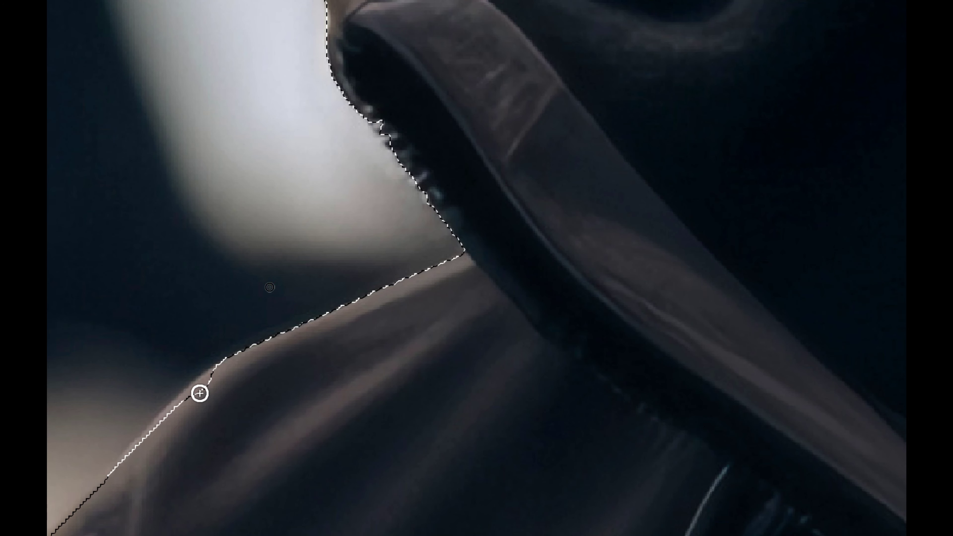
key("ctrl+shift+z")
key("ctrl+z")
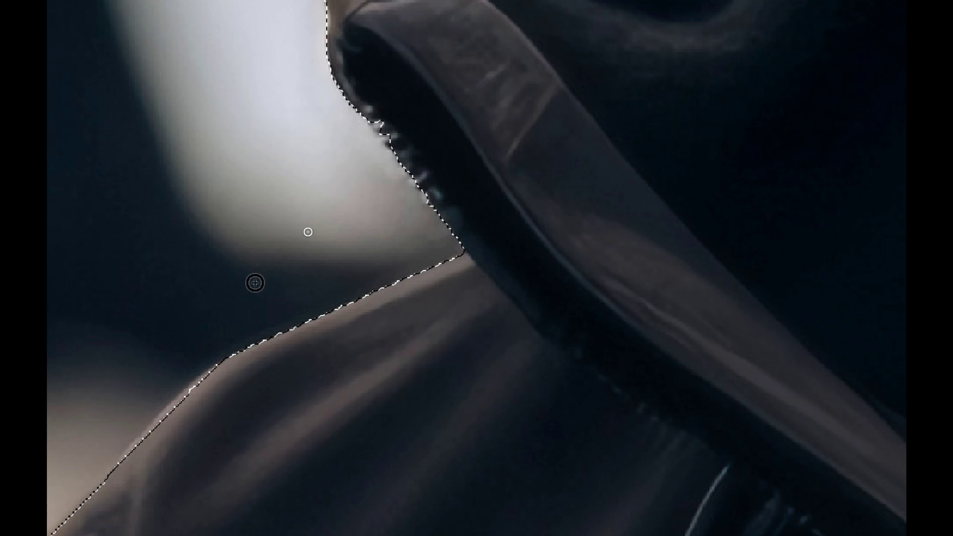
key("v")
key("ctrl+0")
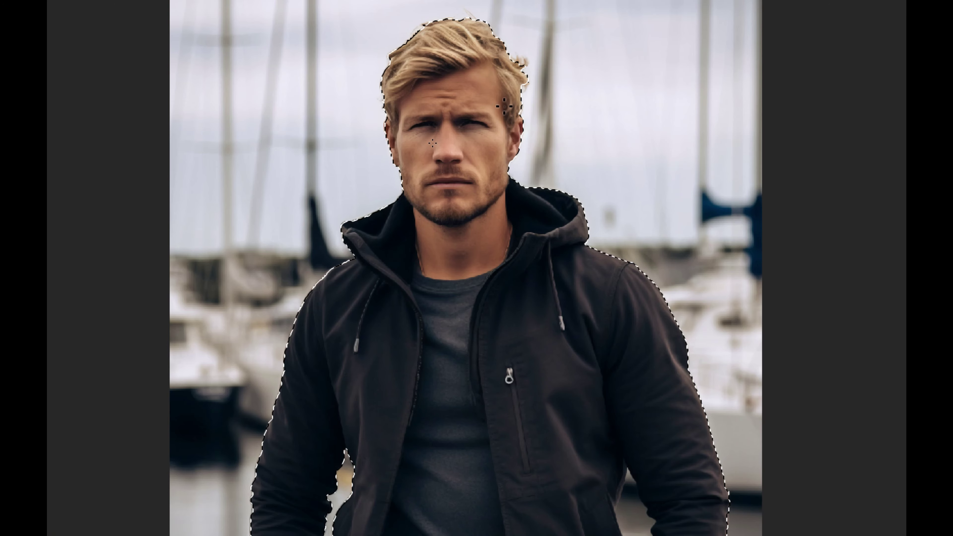
- Subtract the background gap beside the man's arm from the selection, then return to Add mode
left_click_drag(527, 336, 512, 213)
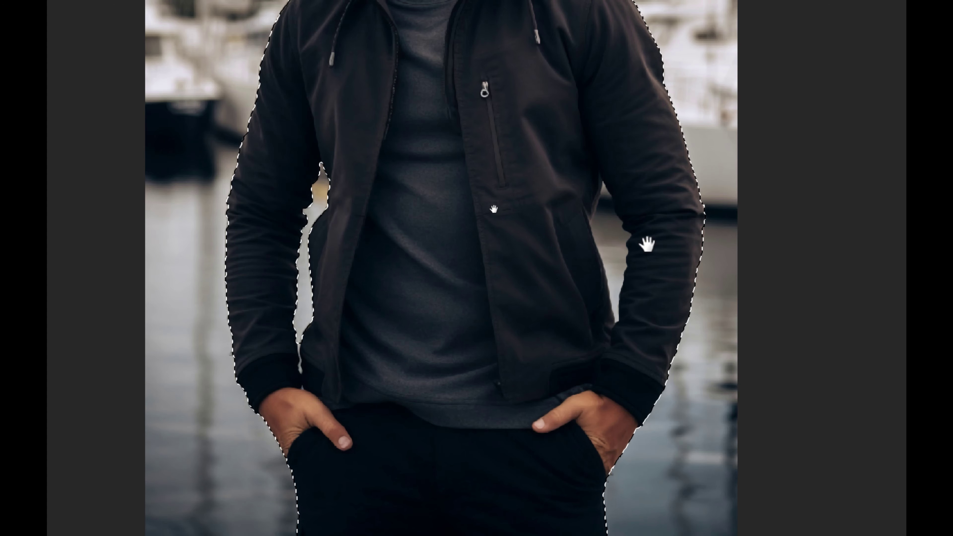
scroll(638, 245, "up", 4)
scroll(596, 290, "down", 3)
scroll(607, 291, "up", 3)
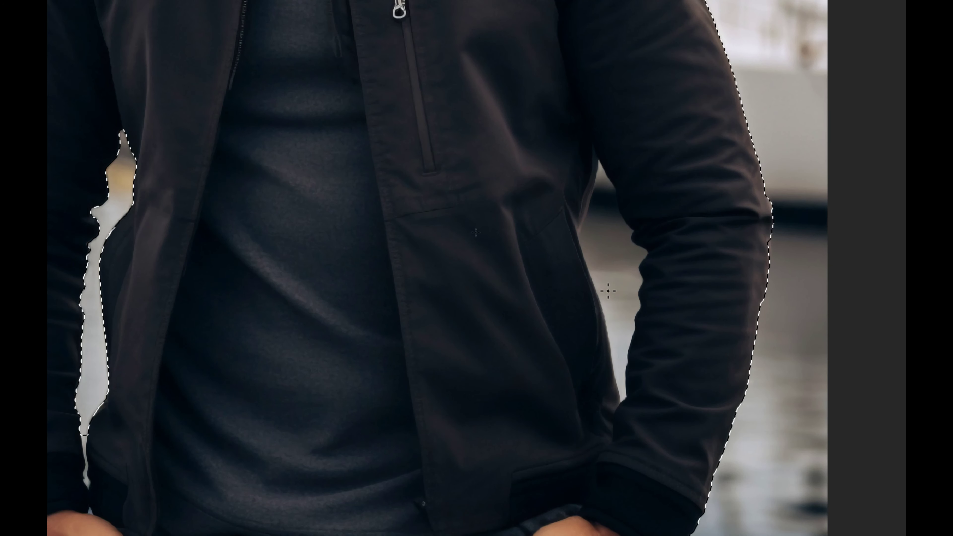
scroll(618, 276, "up", 2)
scroll(597, 150, "up", 2)
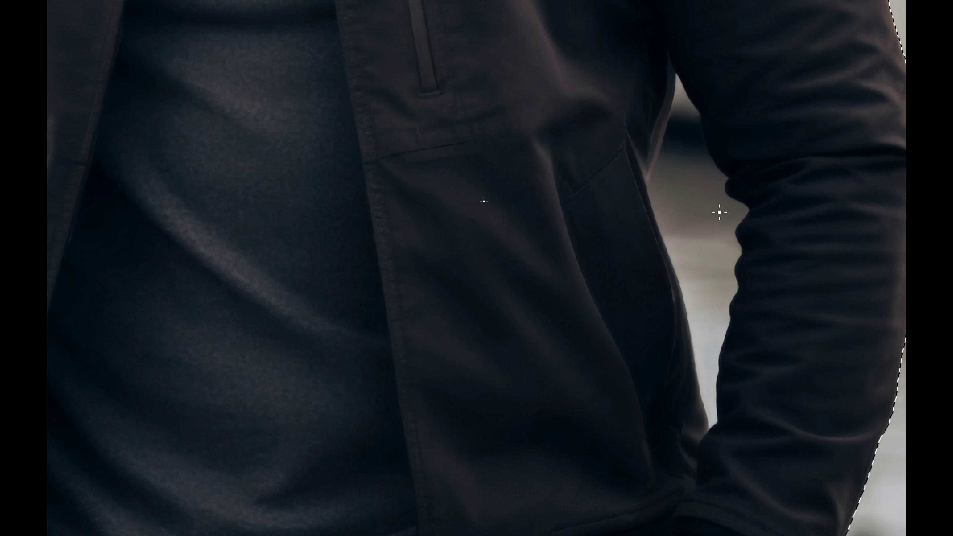
mouse_move(686, 96)
left_mouse_down()
mouse_move(699, 300)
mouse_move(673, 134)
mouse_move(711, 192)
left_mouse_up()
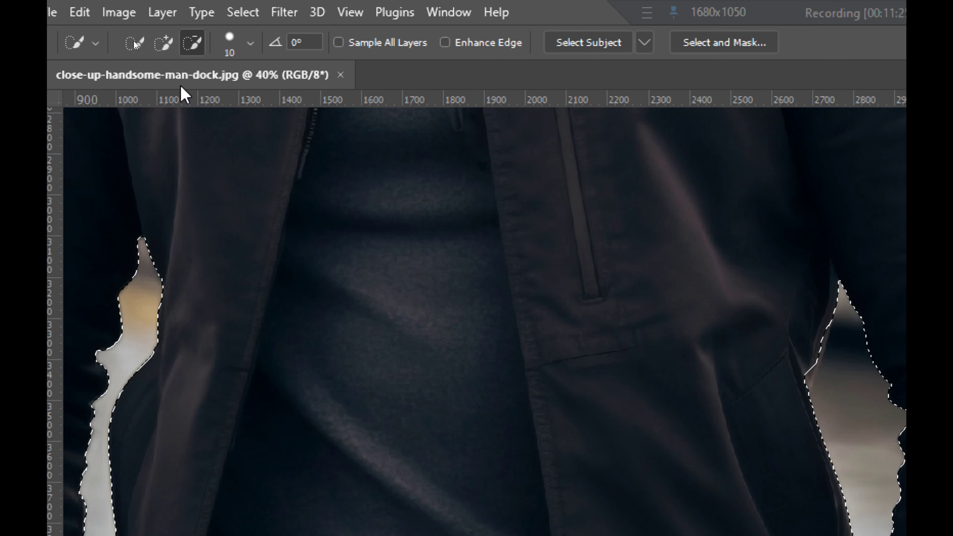
left_click(163, 42)
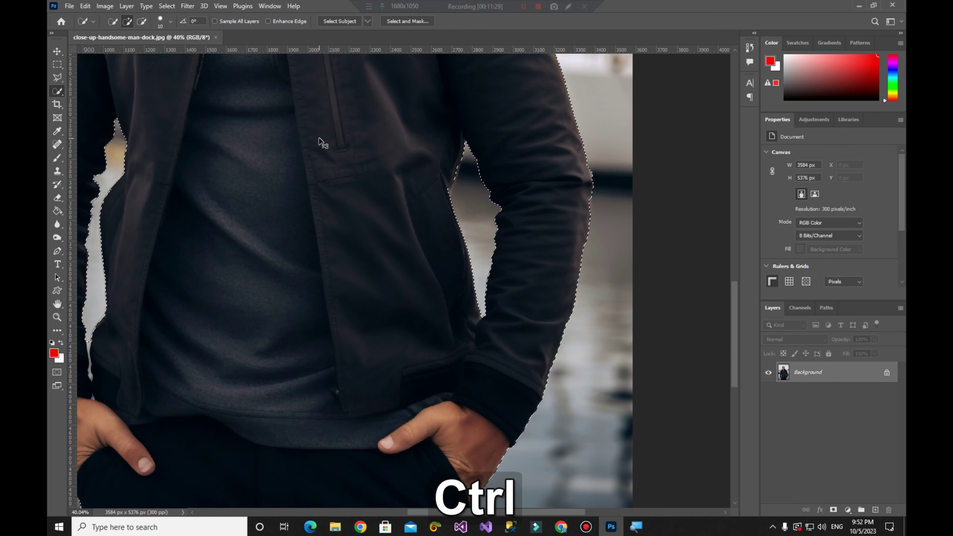
key("ctrl+KP_0")
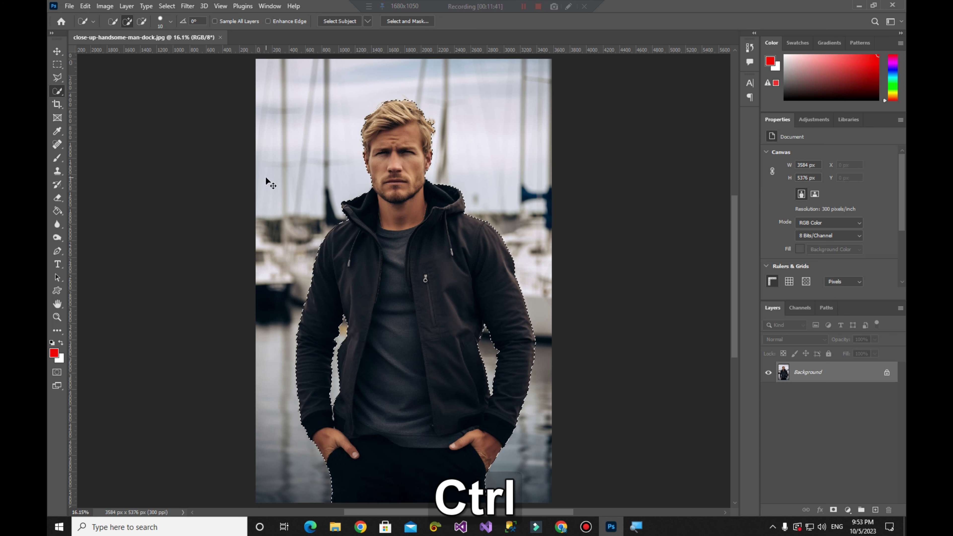
- Copy the selected man onto a new Layer 1 with Ctrl+J
key("ctrl+j")
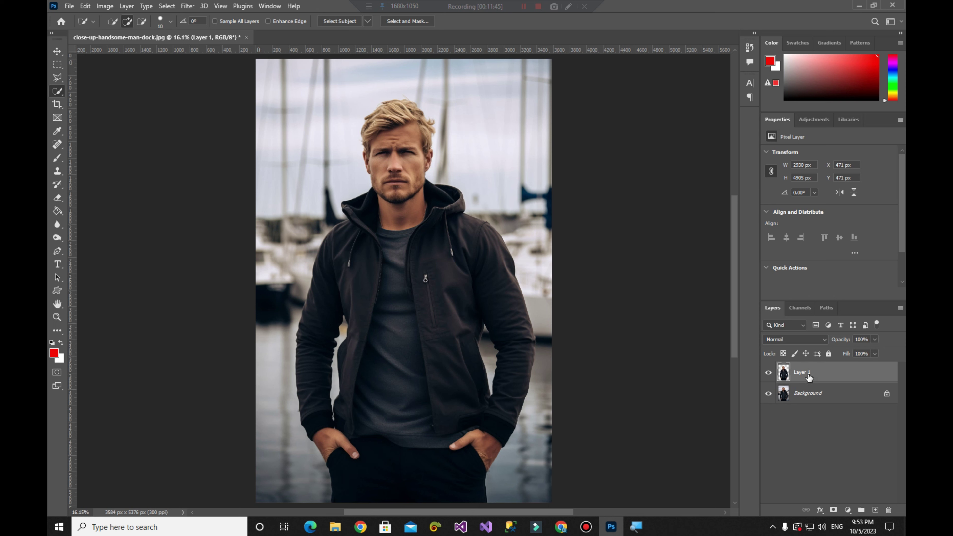
left_click(568, 6)
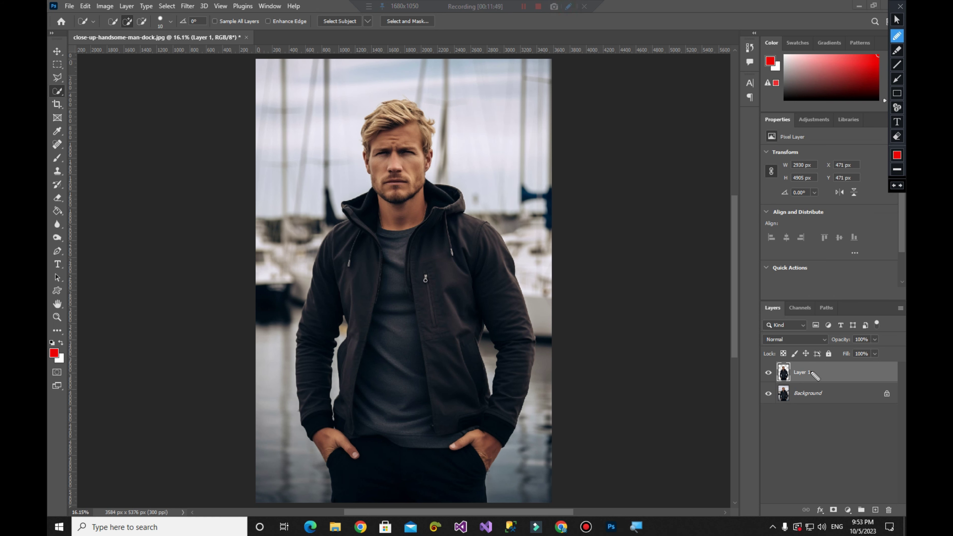
left_click_drag(813, 372, 788, 373)
key("ctrl+z")
left_click(897, 81)
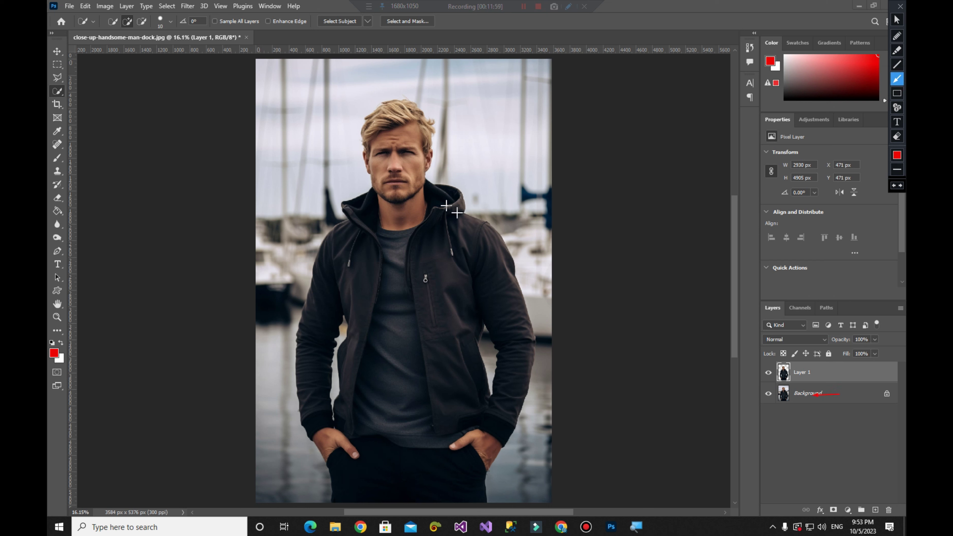
key("Escape")
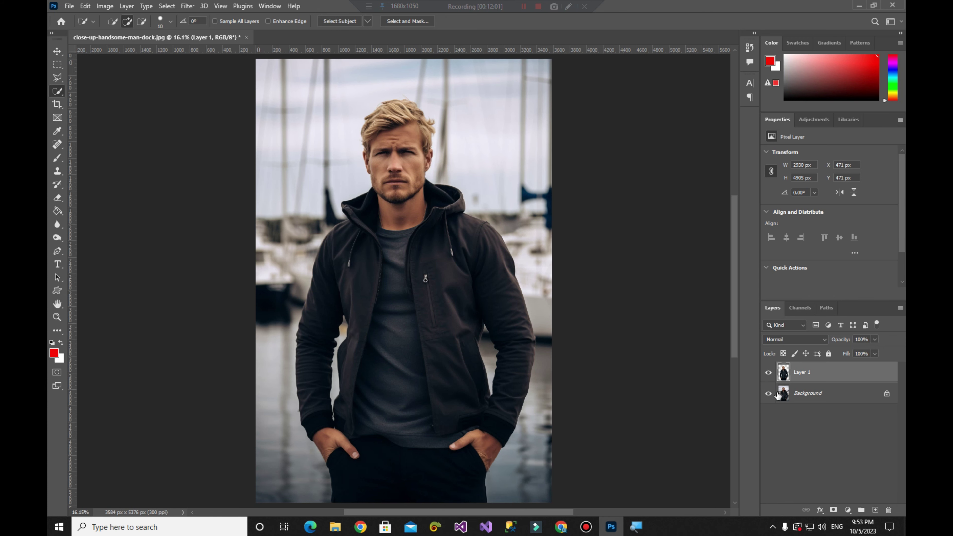
- Hide and delete the original Background layer
left_click(769, 394)
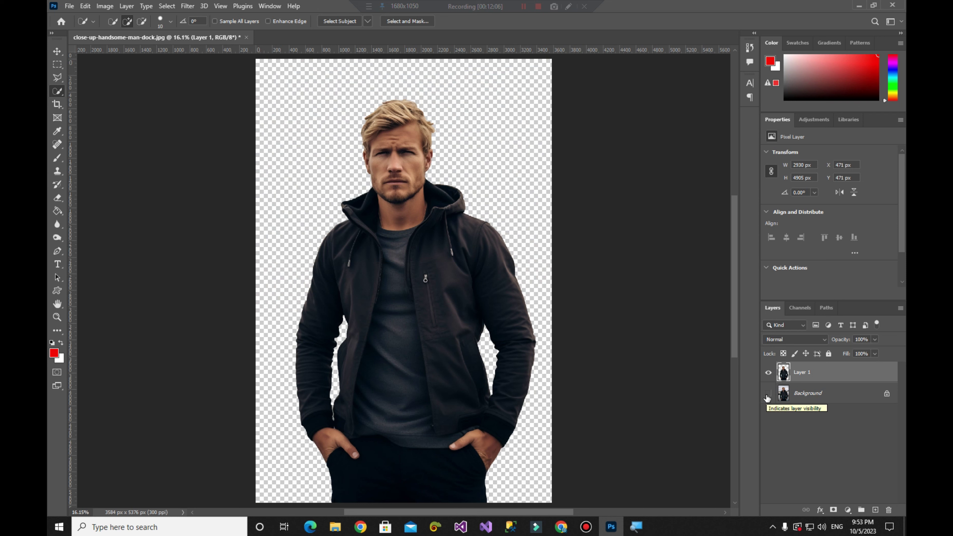
left_click(805, 395)
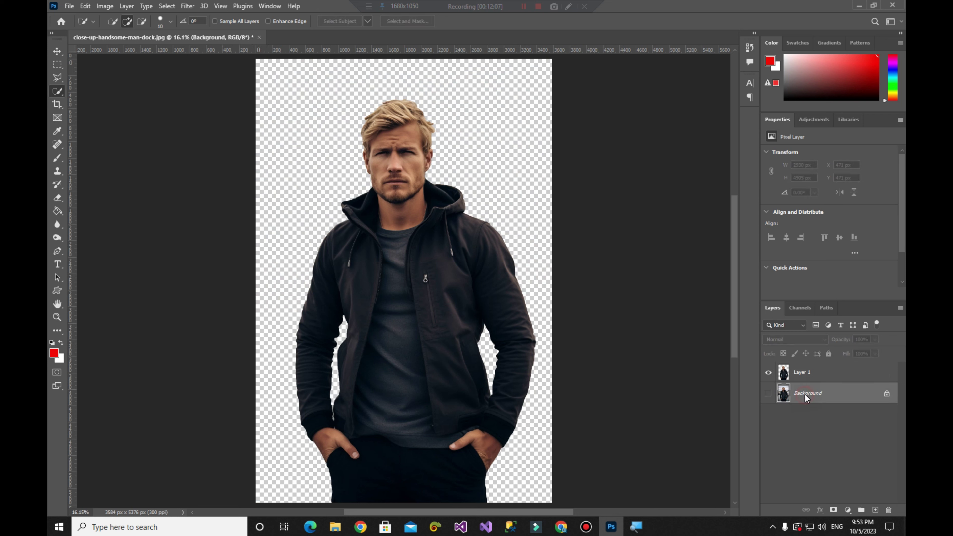
key("Delete")
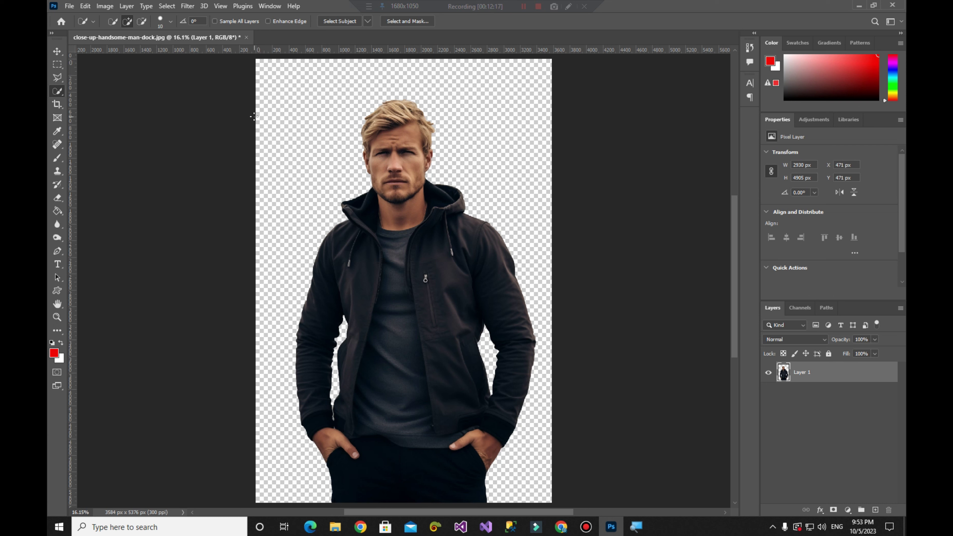
- Frame the man's head and shoulders with the standard Crop Tool and apply the 1951 × 2435 px crop
key("bracketright")
key("bracketright")
key("bracketright")
key("c")
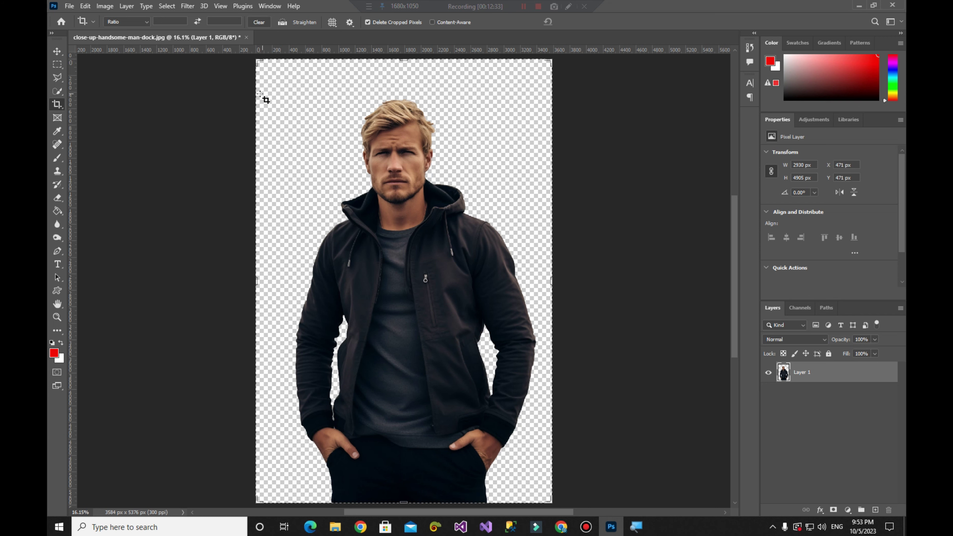
key("super")
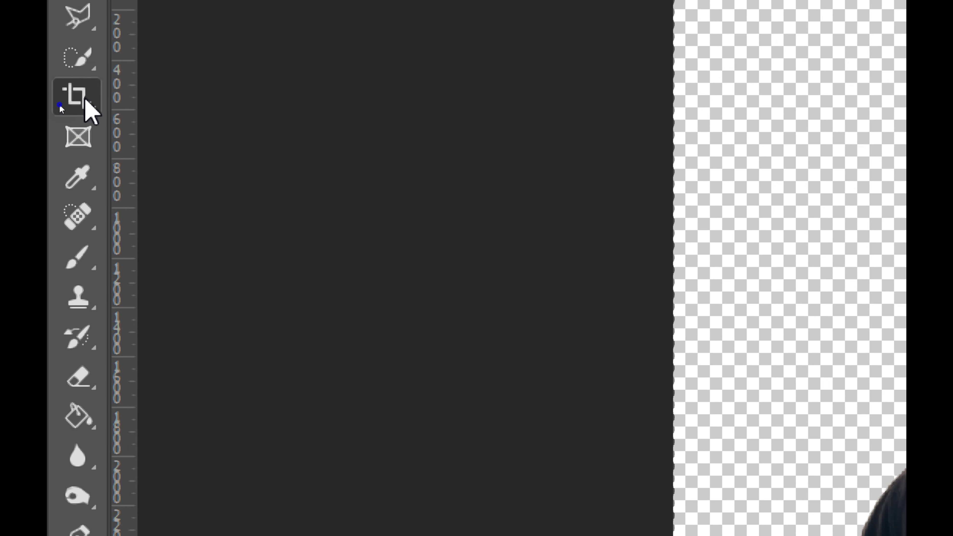
right_click(59, 105)
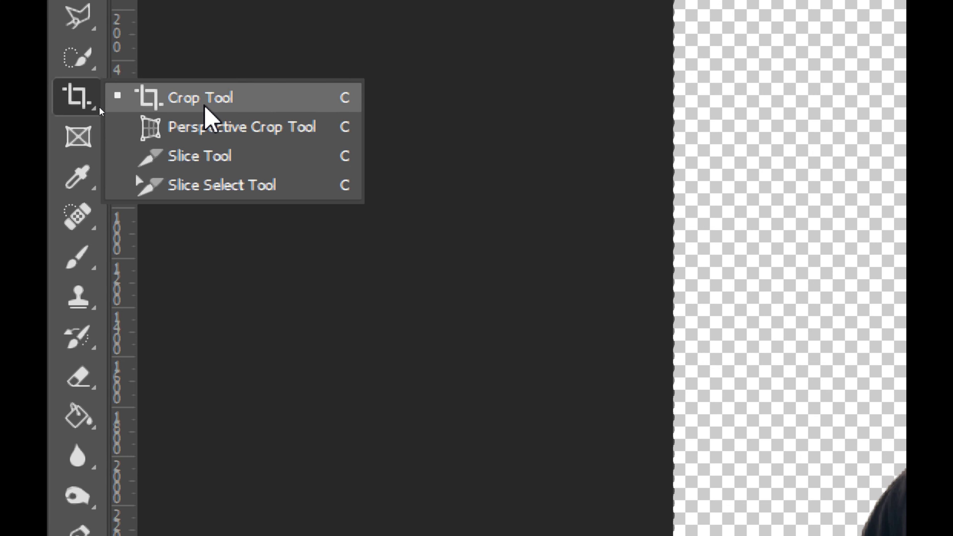
left_click(208, 96)
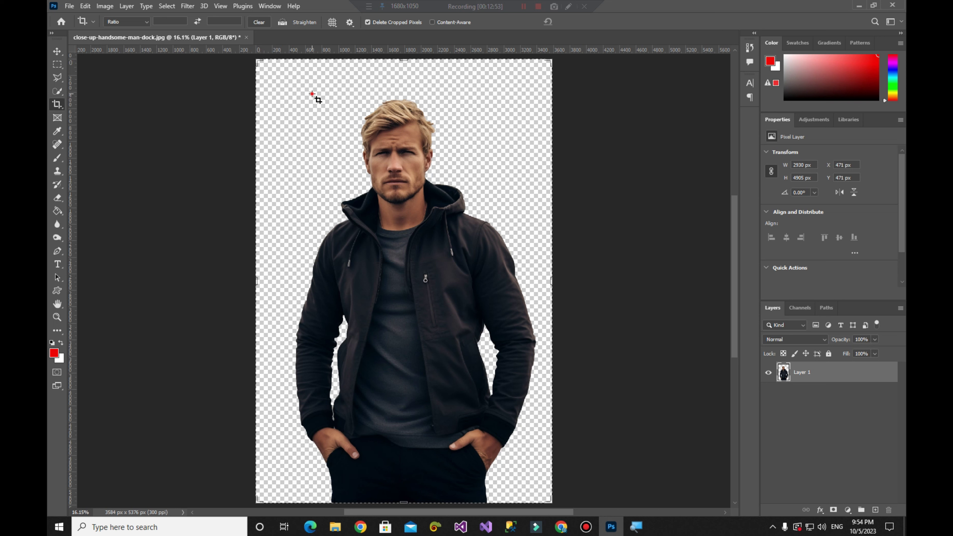
mouse_move(312, 94)
left_mouse_down()
mouse_move(479, 276)
mouse_move(475, 294)
mouse_move(436, 268)
left_mouse_up()
key("Return")
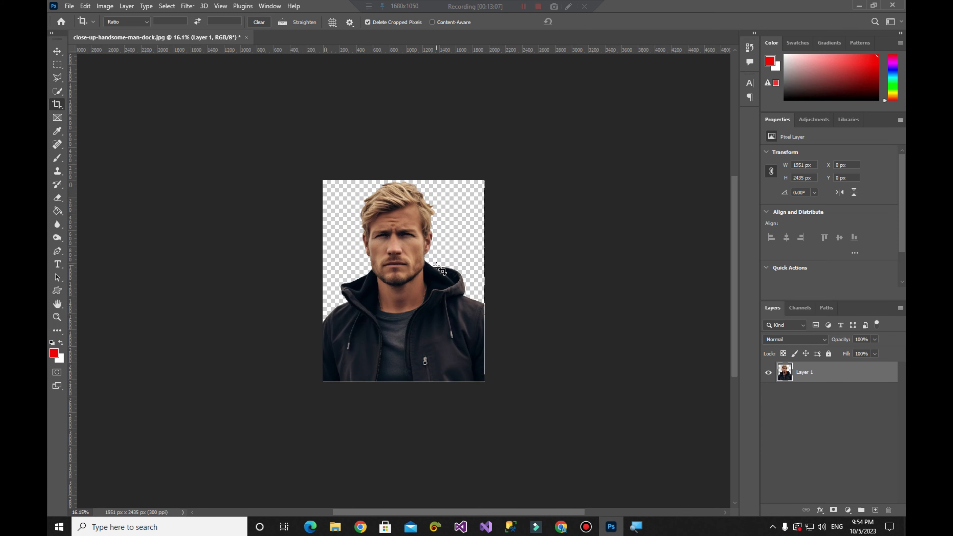
key("ctrl+0")
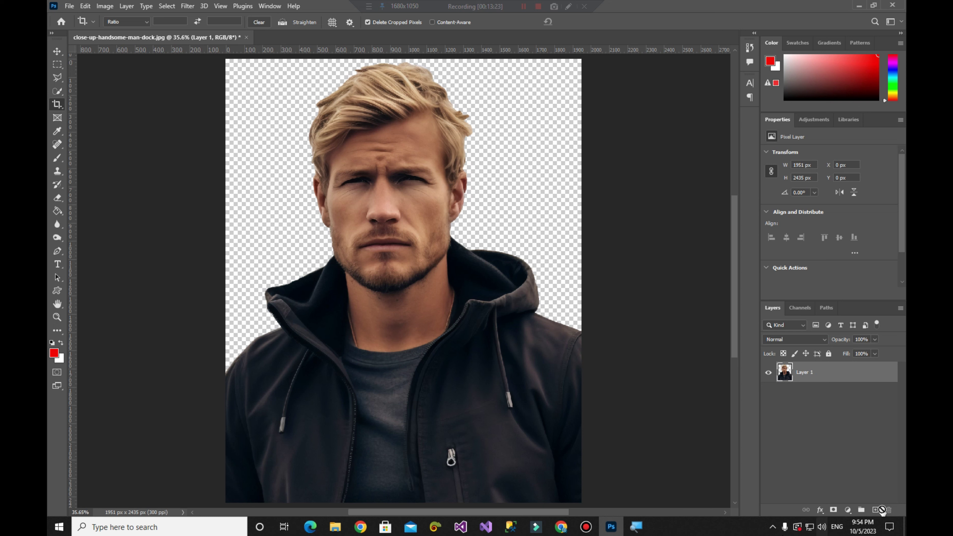
- Add a new empty Layer 2 and set the foreground colour to blue
left_click(874, 515)
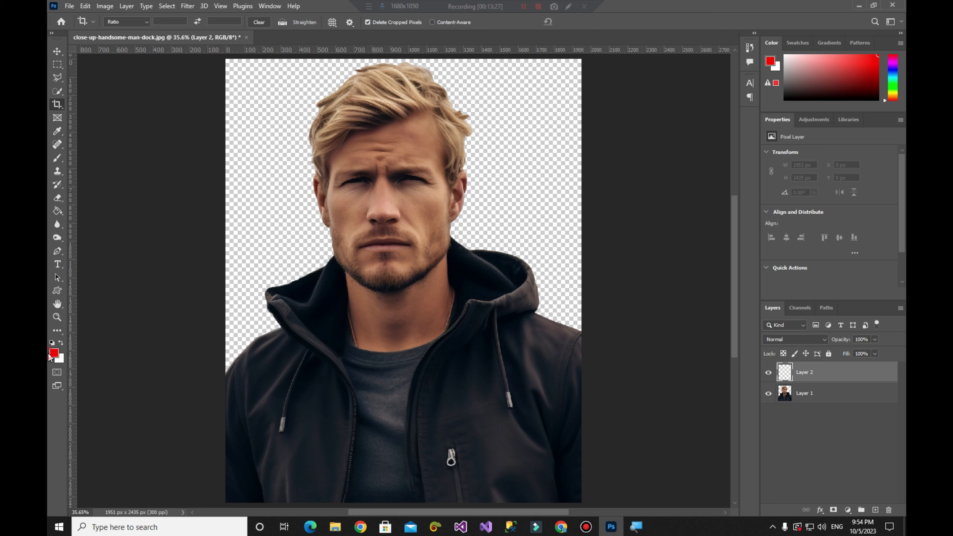
left_click(54, 353)
left_click_drag(487, 163, 482, 176)
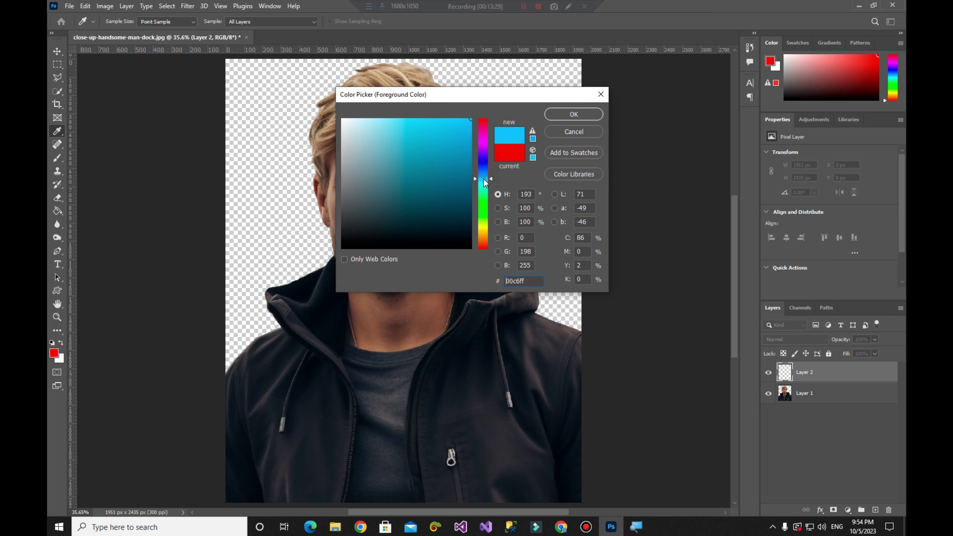
left_click(580, 114)
- Fill Layer 2 with blue using the Paint Bucket and drag it below Layer 1
key("c")
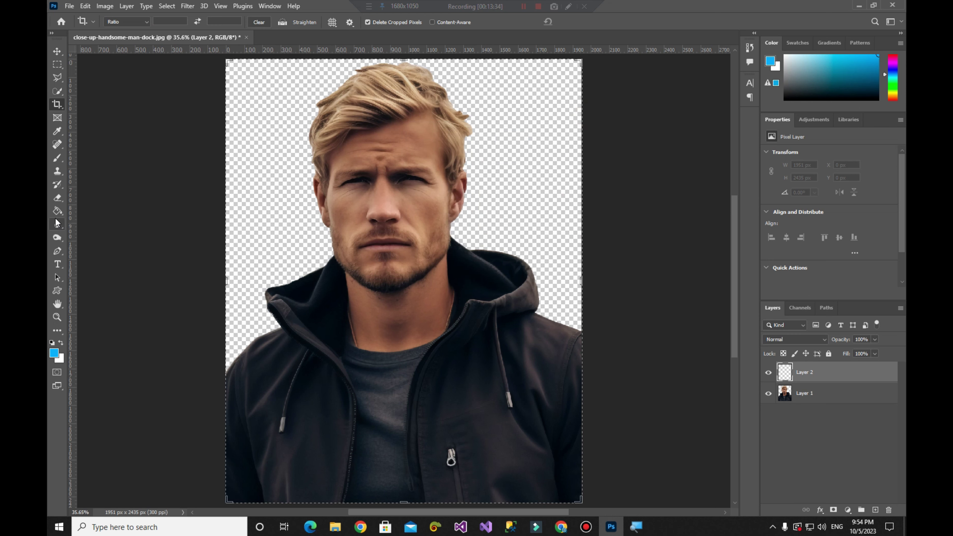
key("g")
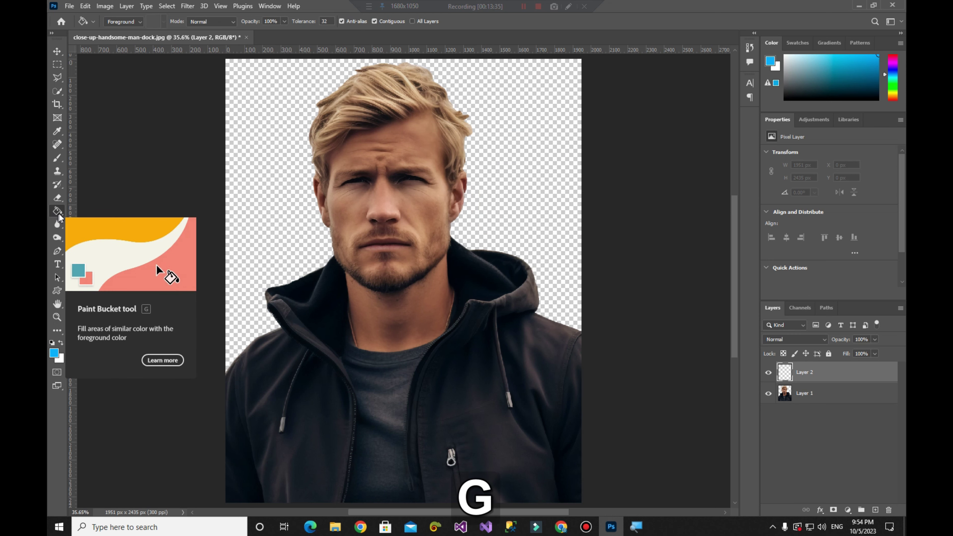
left_click(291, 166)
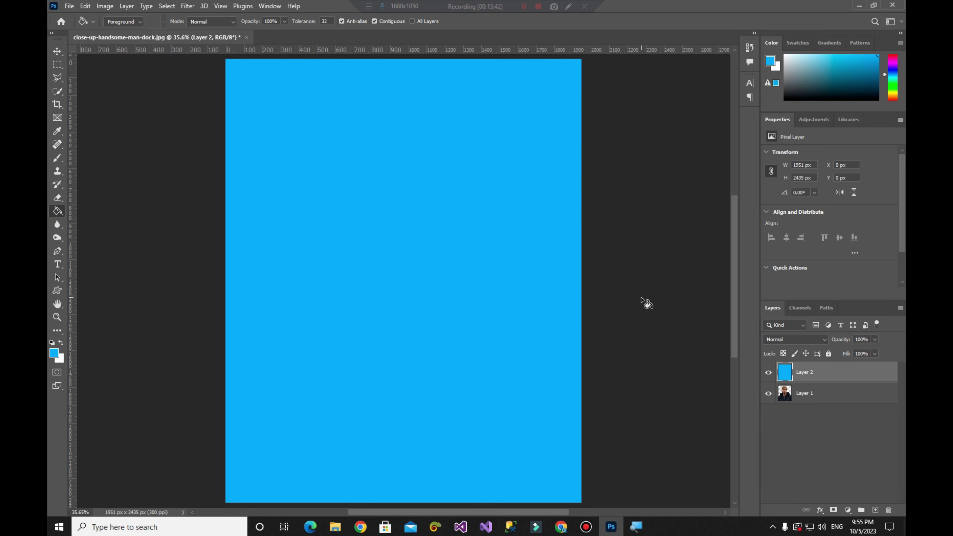
left_click_drag(830, 374, 836, 406)
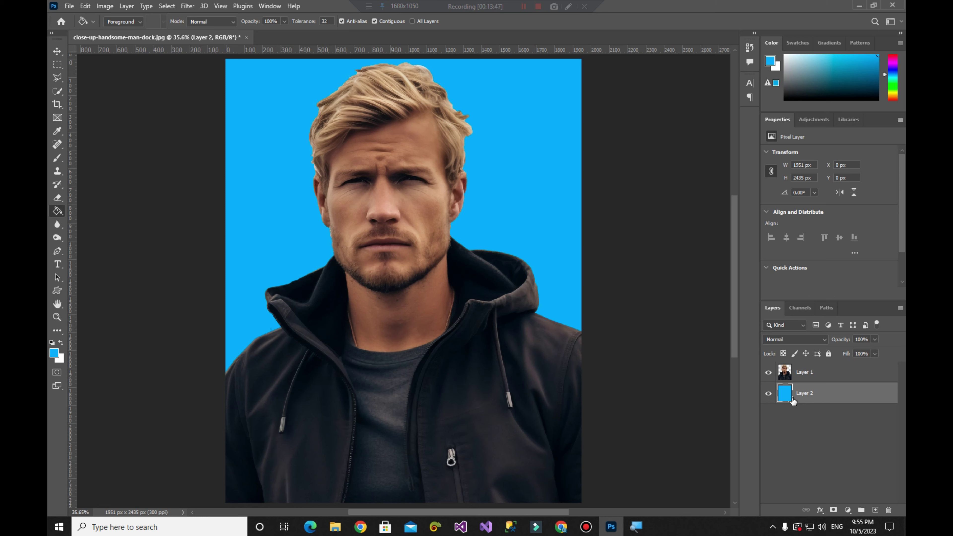
- Set the foreground colour to white (ffffff) and Paint Bucket-fill Layer 2 with it
left_click(56, 356)
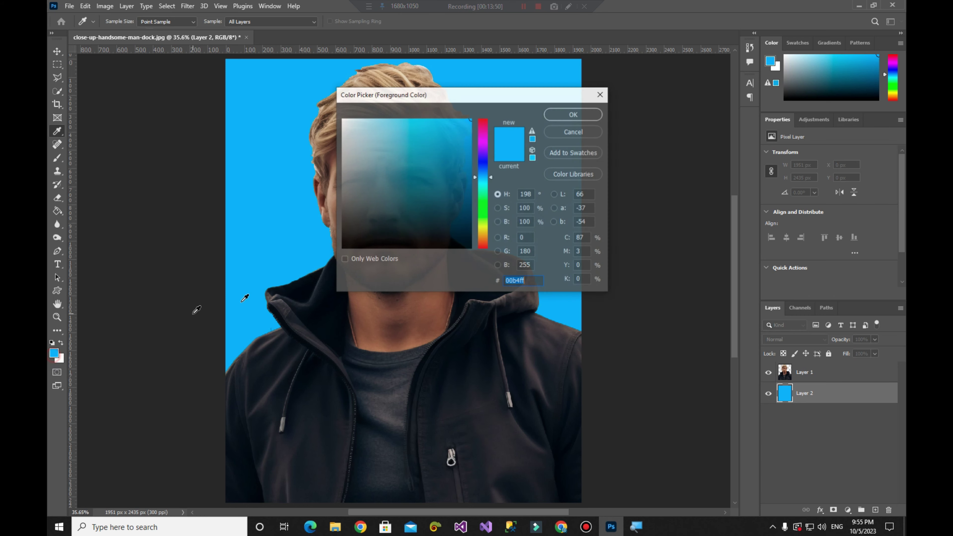
left_click_drag(417, 188, 265, 73)
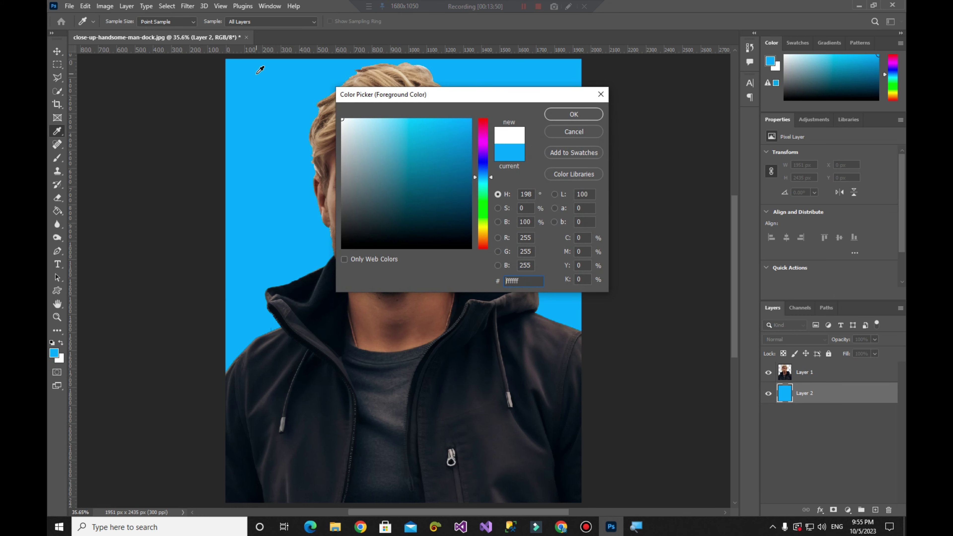
left_click(561, 117)
key("g")
left_click(528, 306)
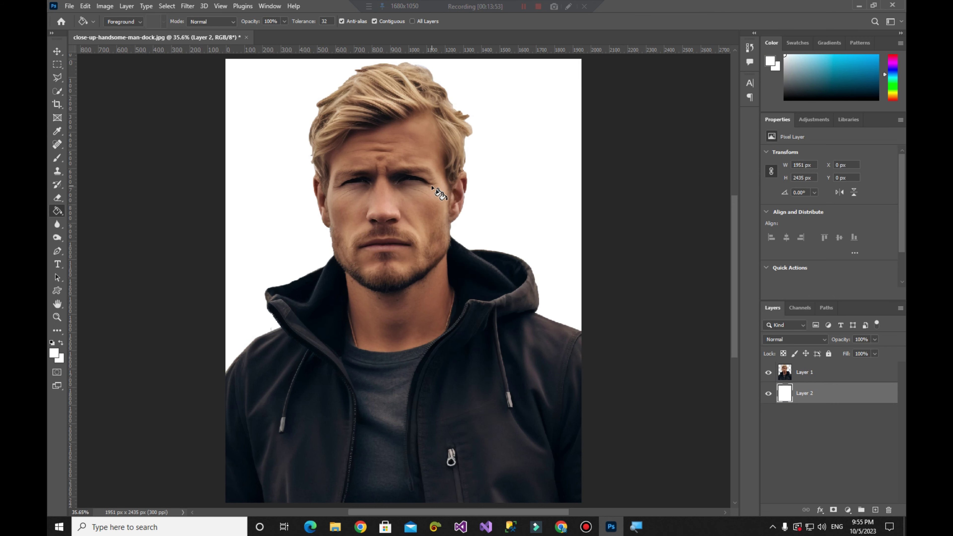